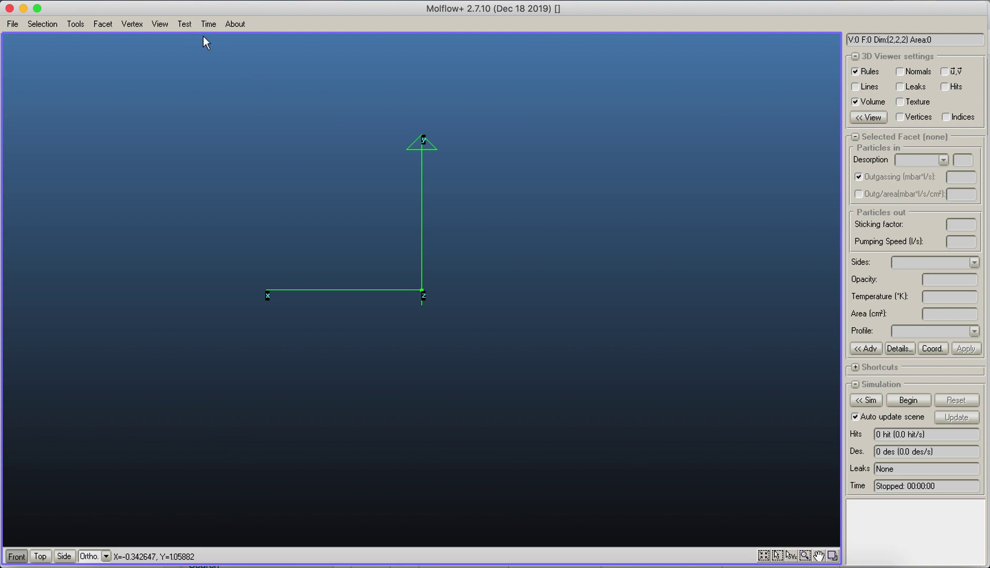
Load the Quick Pipe test geometry, a pentagonal prism, and rotate to view its side faces
{"action": "left_click", "coordinate": [185, 23]}
{"action": "left_click", "coordinate": [217, 117]}
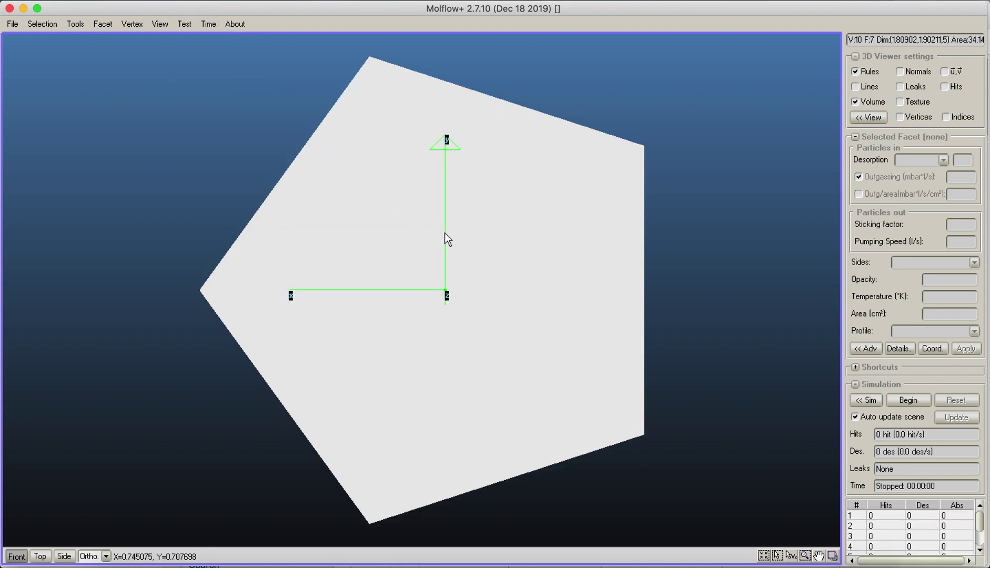
{"action": "right_click_drag", "start_coordinate": [459, 150], "coordinate": [405, 158]}
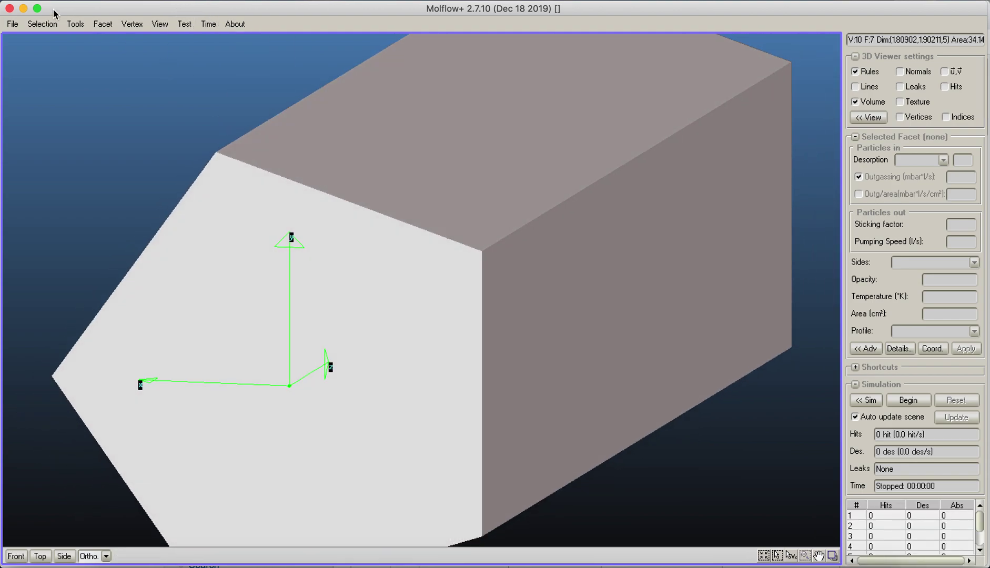
Start a new empty geometry and build the Pipe (L/R=10) test geometry with 100 facets
{"action": "left_click", "coordinate": [13, 24]}
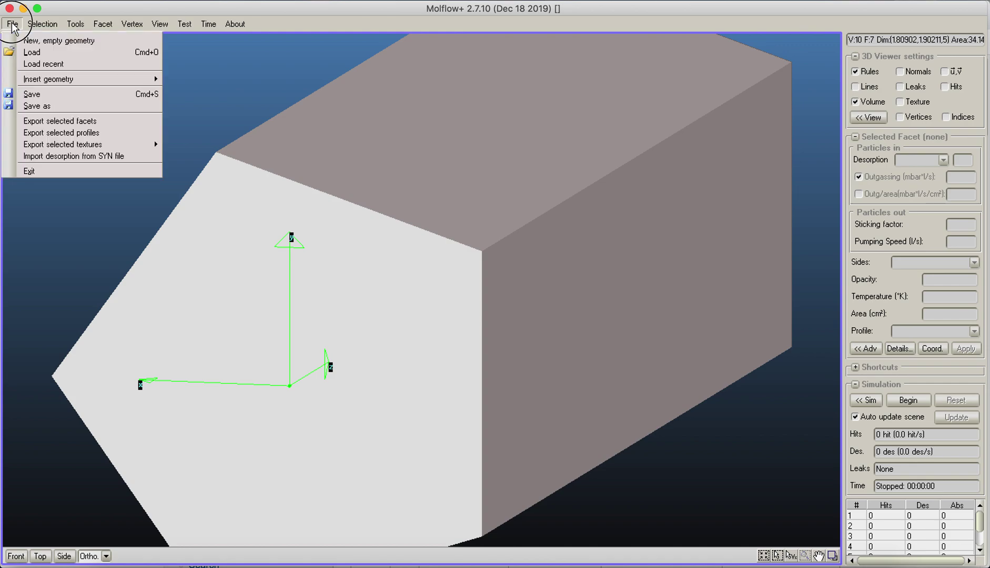
{"action": "left_click", "coordinate": [72, 44]}
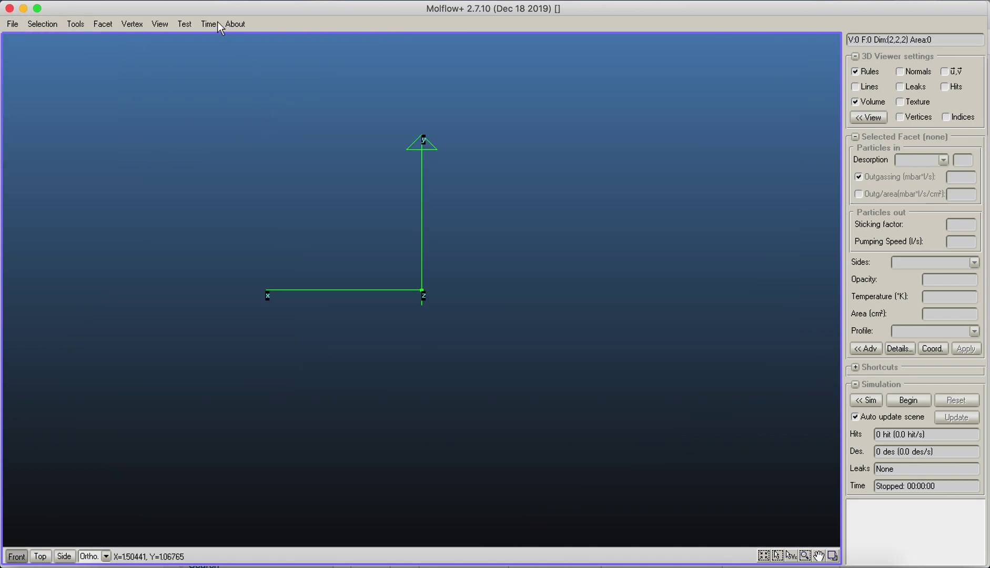
{"action": "left_click", "coordinate": [185, 25]}
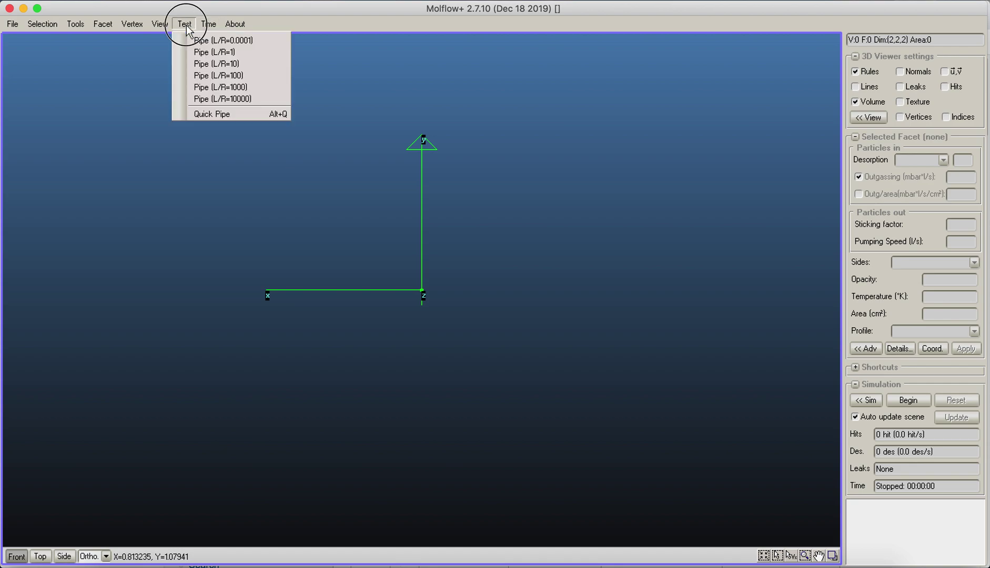
{"action": "left_click", "coordinate": [245, 64]}
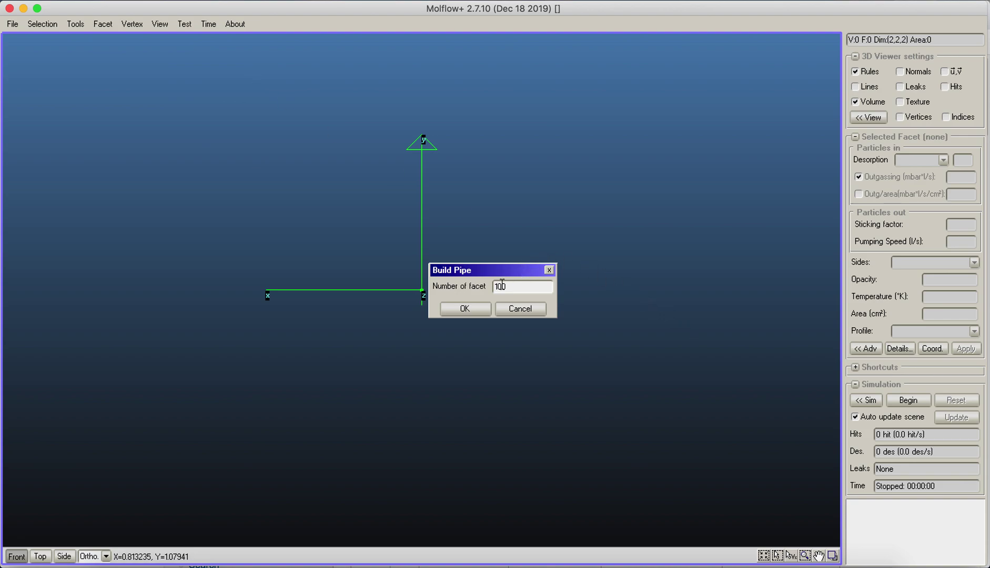
{"action": "left_click", "coordinate": [467, 310]}
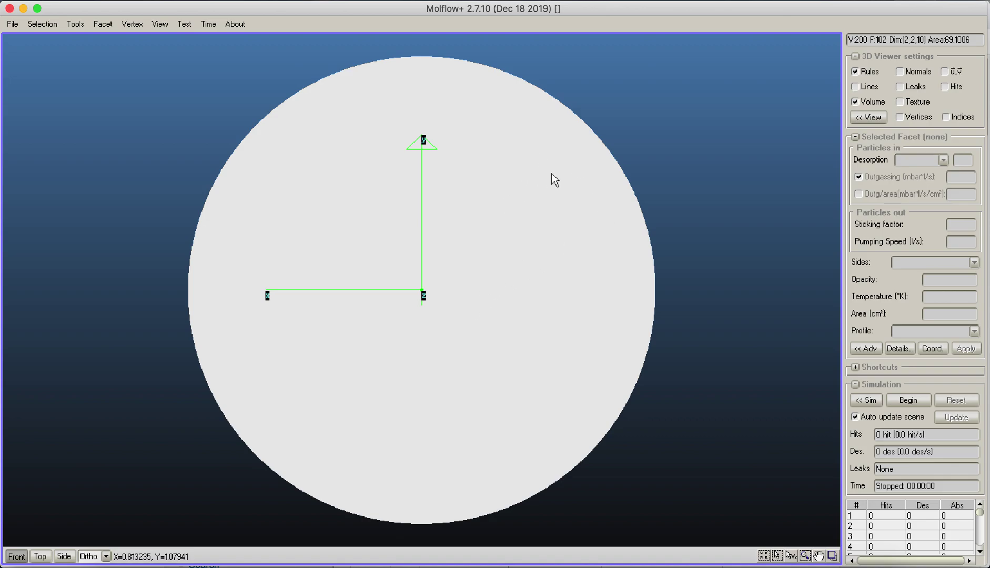
Rotate and zoom the pipe, then turn off Volume to display it as a wireframe
{"action": "right_click_drag", "start_coordinate": [555, 180], "coordinate": [470, 201]}
{"action": "scroll", "coordinate": [471, 213], "scroll_direction": "down", "scroll_amount": 5}
{"action": "scroll", "coordinate": [470, 214], "scroll_direction": "up", "scroll_amount": 5}
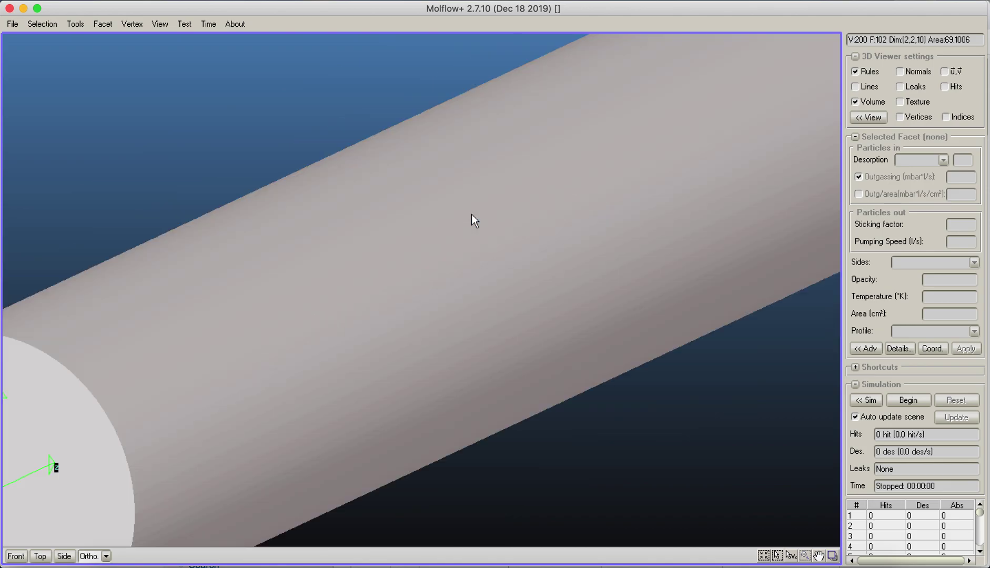
{"action": "scroll", "coordinate": [471, 214], "scroll_direction": "down", "scroll_amount": 2}
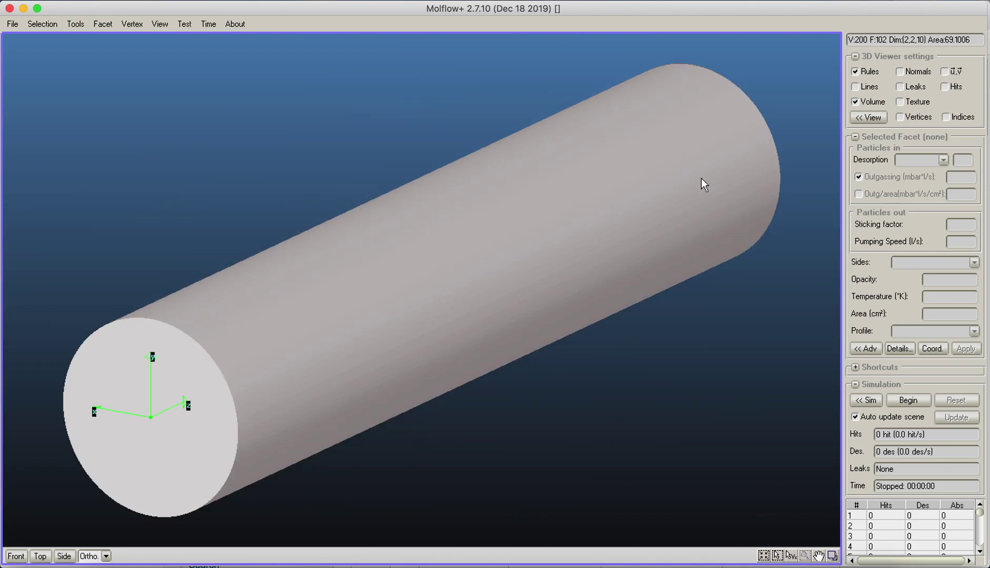
{"action": "left_click", "coordinate": [854, 101]}
{"action": "right_click_drag", "start_coordinate": [495, 305], "coordinate": [501, 283]}
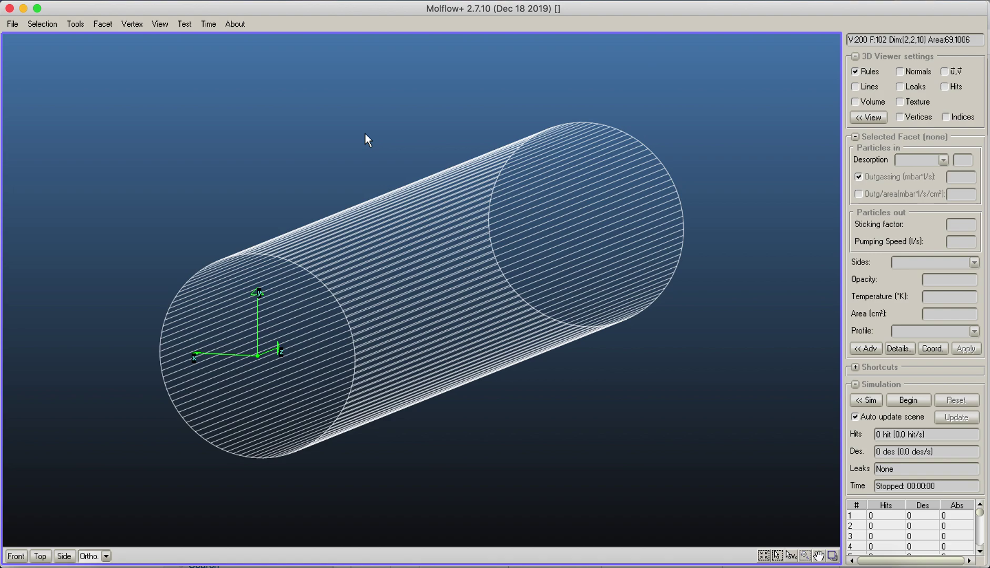
Select side strips one by one (#53, #3, #97), ending on the far end cap, facet #2
{"action": "left_click", "coordinate": [384, 248]}
{"action": "left_click", "coordinate": [409, 291]}
{"action": "left_click", "coordinate": [412, 342]}
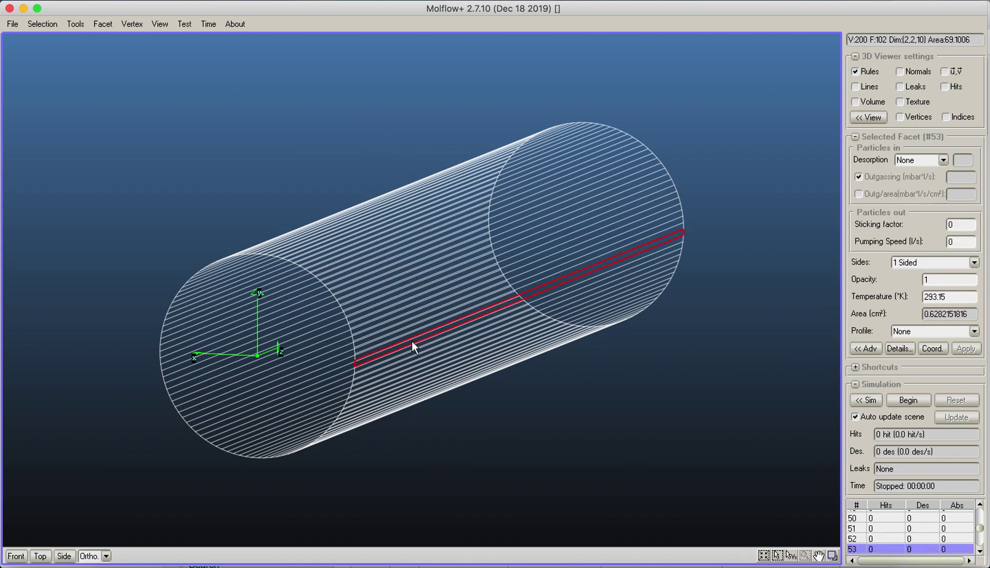
{"action": "left_click", "coordinate": [398, 390]}
{"action": "left_click", "coordinate": [367, 320]}
{"action": "left_click", "coordinate": [358, 271]}
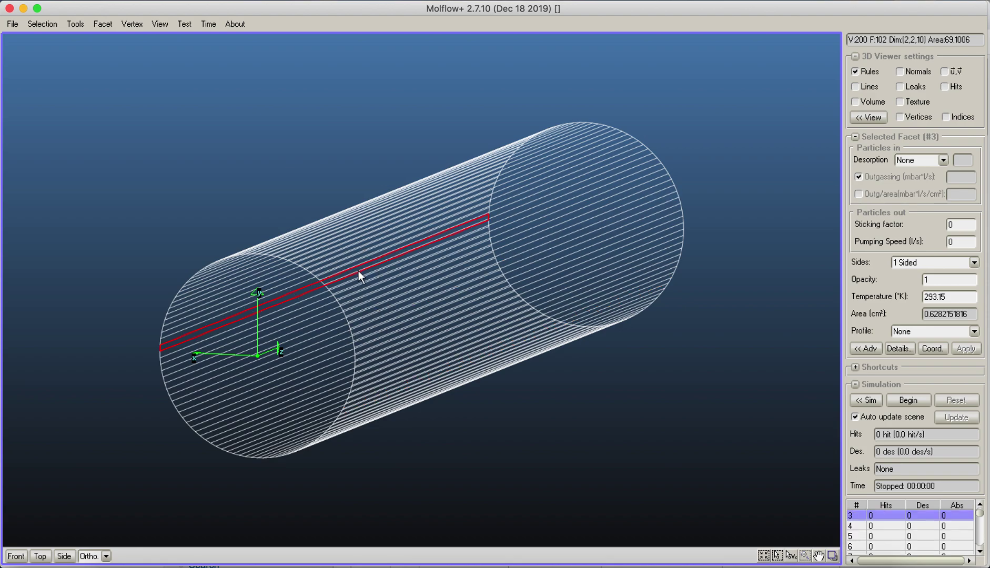
{"action": "left_click", "coordinate": [358, 271]}
{"action": "left_click", "coordinate": [348, 314]}
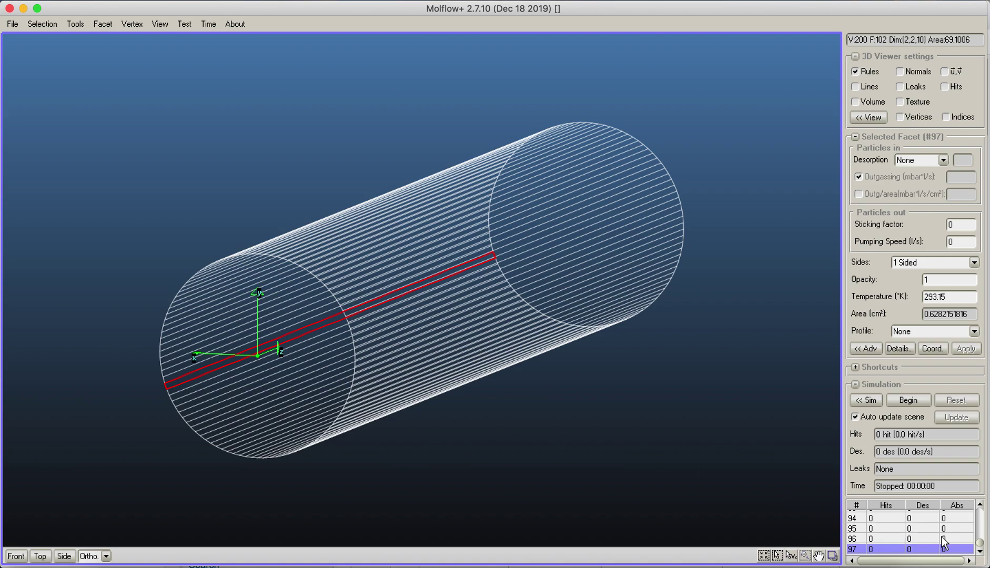
{"action": "left_click", "coordinate": [549, 296]}
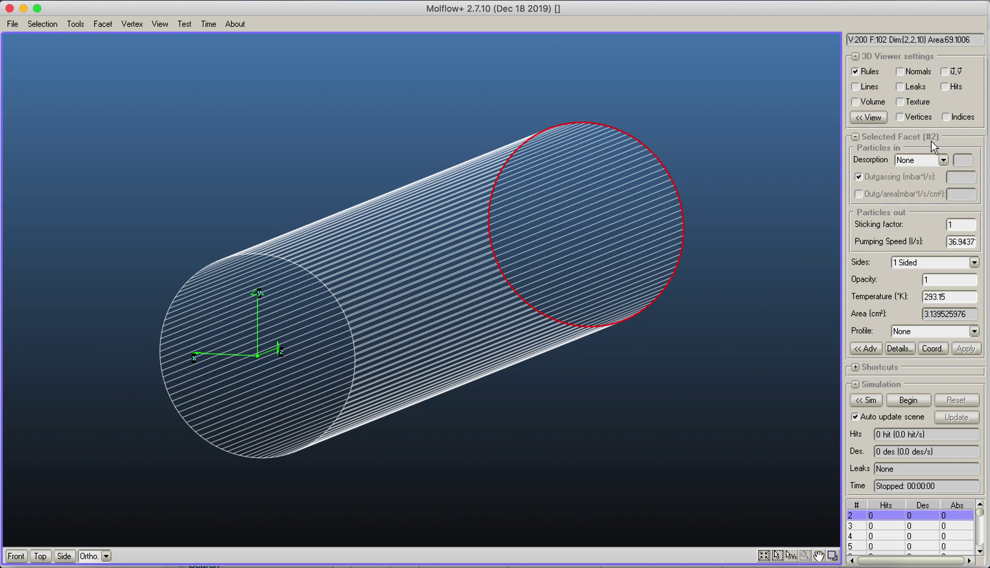
Select the left end cap and several side strips, then cycle one spot between cap #1 and strip #4
{"action": "left_click", "coordinate": [270, 349]}
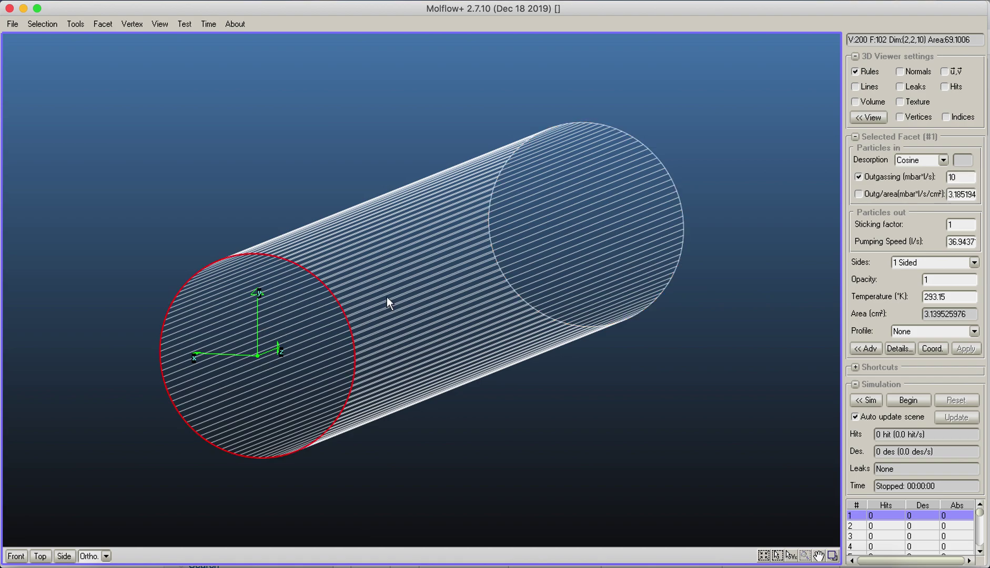
{"action": "left_click", "coordinate": [442, 298]}
{"action": "left_click", "coordinate": [451, 250]}
{"action": "left_click", "coordinate": [458, 325]}
{"action": "left_click", "coordinate": [450, 304]}
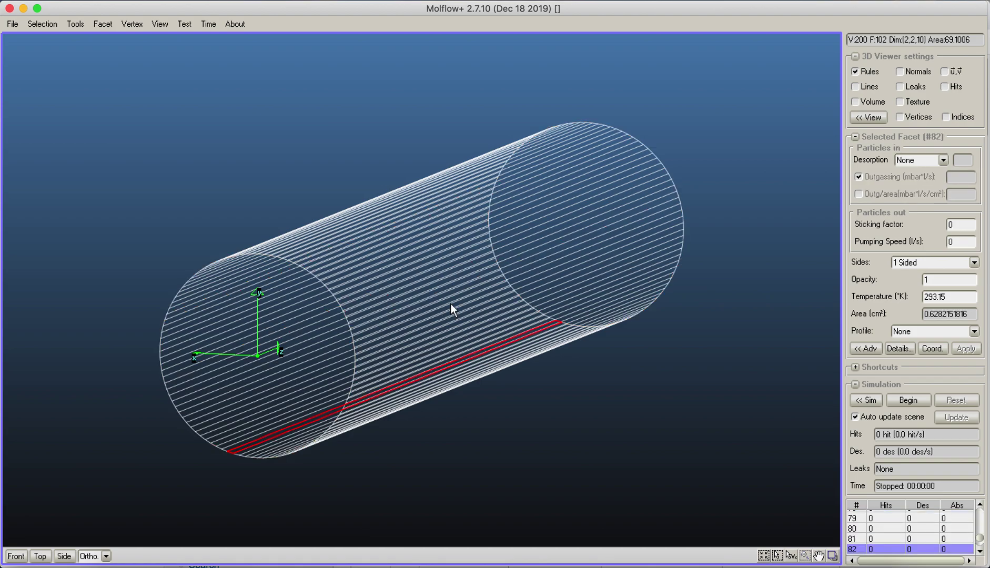
{"action": "left_click", "coordinate": [430, 260]}
{"action": "left_click", "coordinate": [471, 331]}
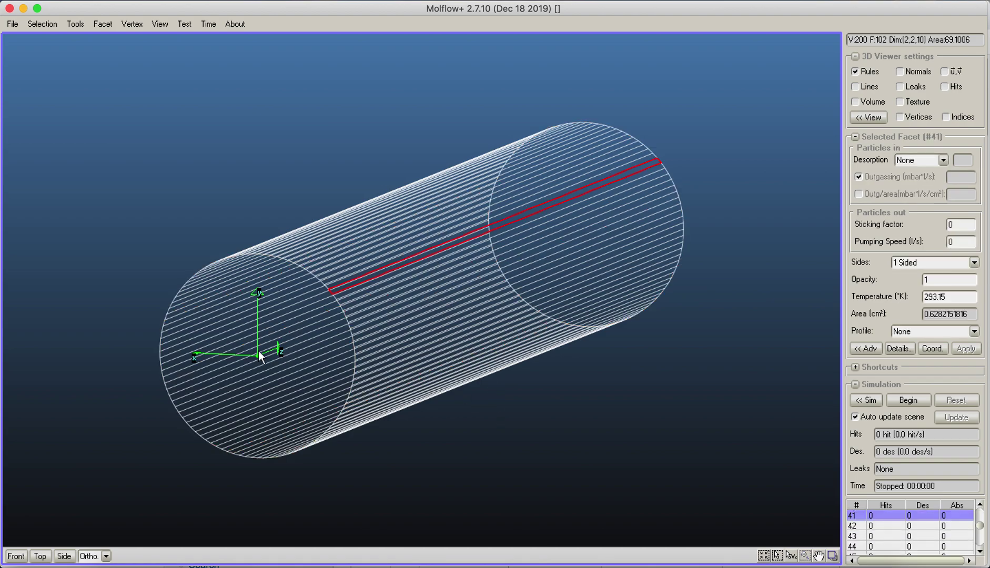
{"action": "left_click", "coordinate": [212, 321]}
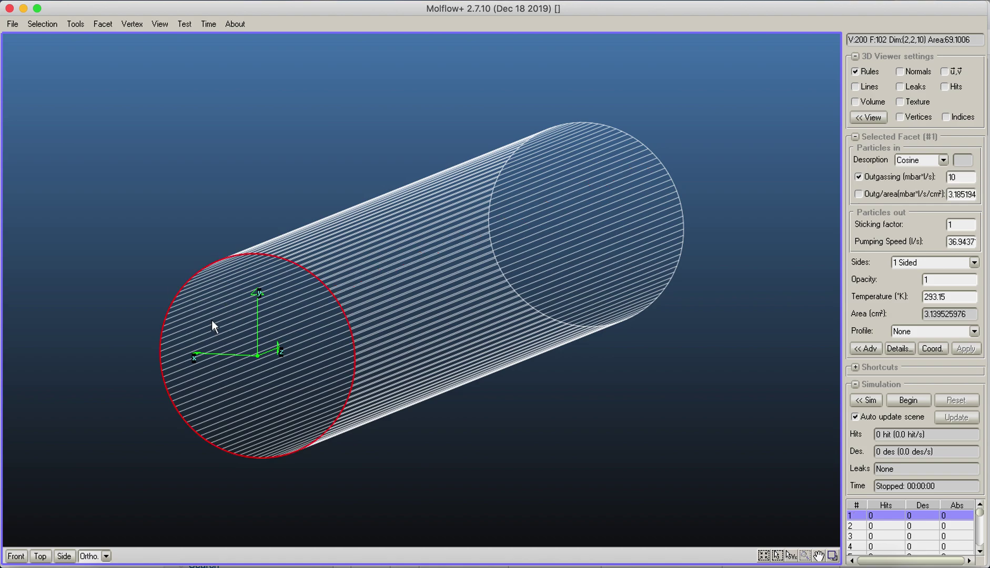
{"action": "left_click", "coordinate": [212, 322]}
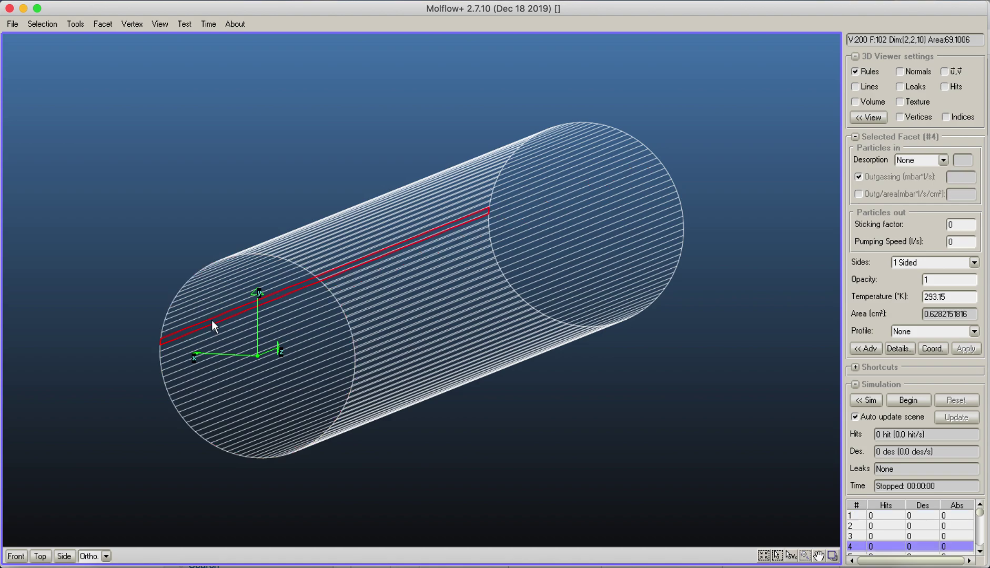
{"action": "left_click", "coordinate": [212, 321]}
{"action": "left_click", "coordinate": [212, 321]}
Rotate the tube and cycle one spot between end cap #1 and strip #7 until nothing is selected
{"action": "mouse_move", "coordinate": [216, 306]}
{"action": "right_mouse_down"}
{"action": "mouse_move", "coordinate": [197, 250]}
{"action": "mouse_move", "coordinate": [214, 222]}
{"action": "mouse_move", "coordinate": [252, 235]}
{"action": "mouse_move", "coordinate": [186, 232]}
{"action": "mouse_move", "coordinate": [189, 267]}
{"action": "right_mouse_up"}
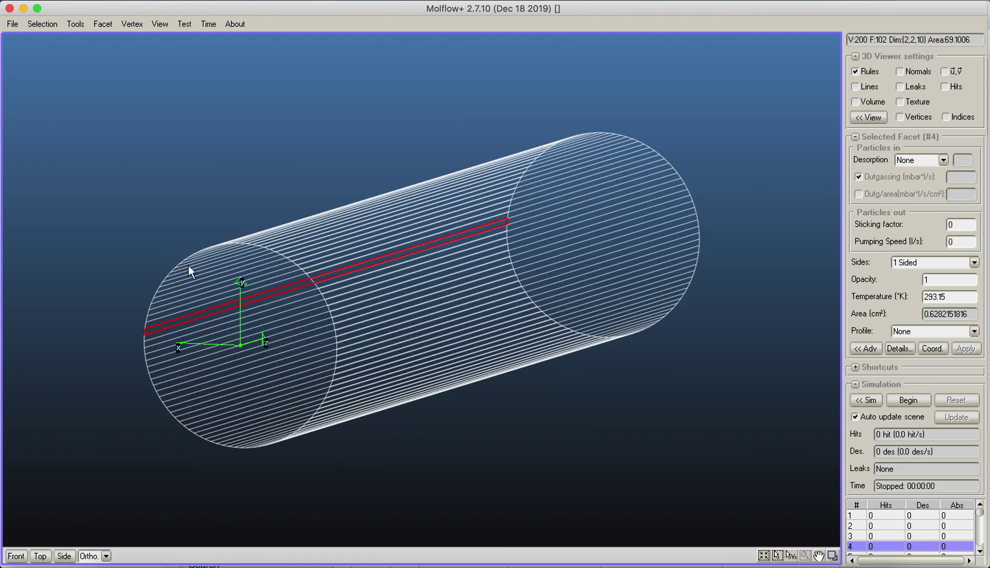
{"action": "left_click", "coordinate": [267, 278]}
{"action": "left_click", "coordinate": [267, 278]}
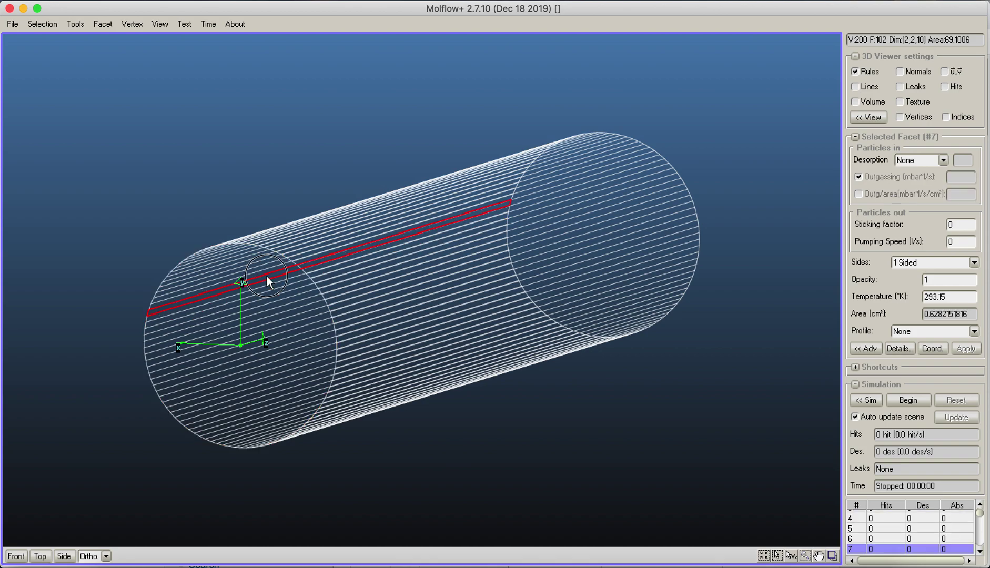
{"action": "left_click", "coordinate": [267, 279]}
{"action": "left_click", "coordinate": [267, 278]}
{"action": "left_click", "coordinate": [267, 279]}
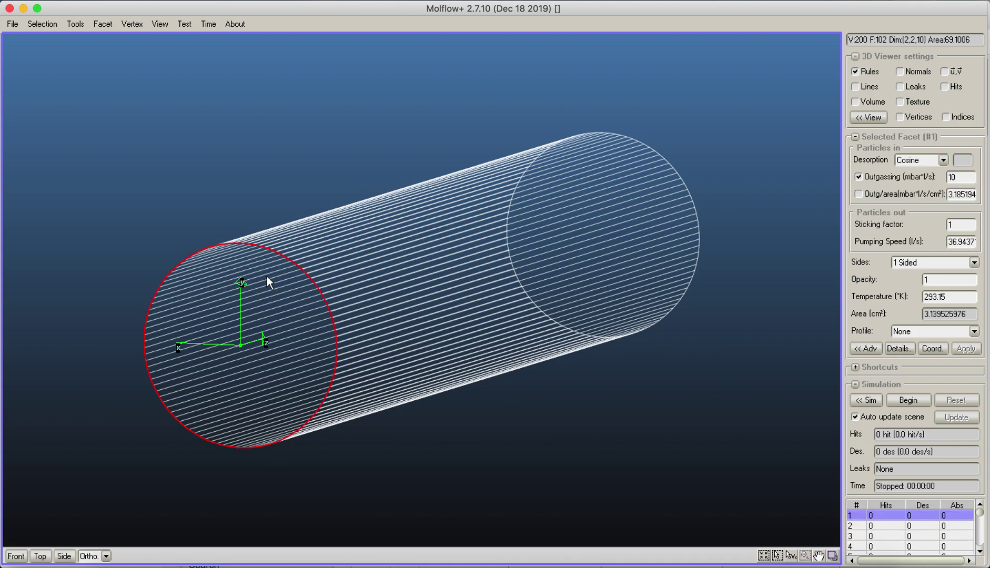
{"action": "left_click", "coordinate": [267, 278]}
{"action": "left_click", "coordinate": [266, 277]}
{"action": "left_click", "coordinate": [266, 276]}
{"action": "left_click", "coordinate": [266, 276]}
{"action": "left_click", "coordinate": [267, 276]}
{"action": "left_click", "coordinate": [268, 263]}
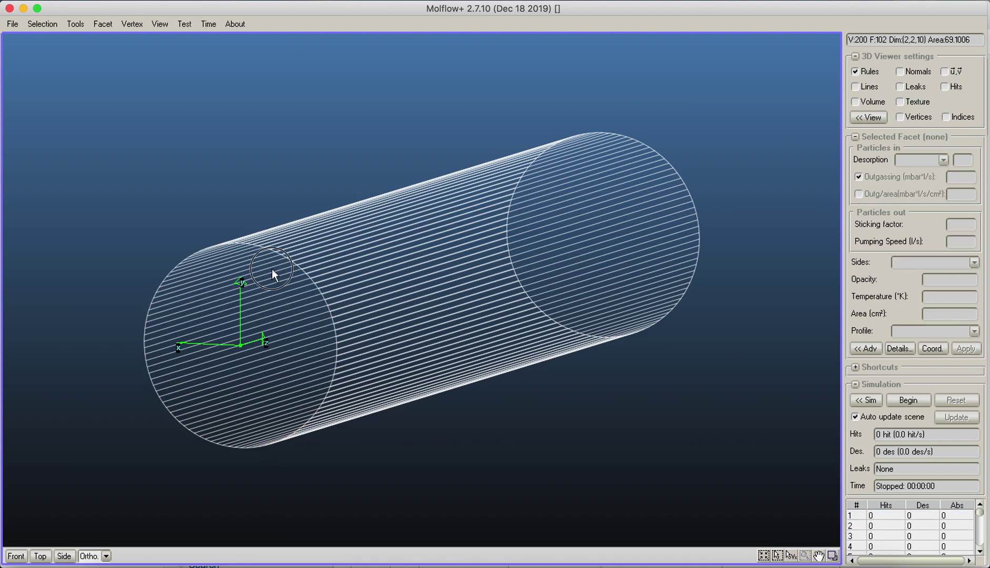
Keep cycling the overlapping facets near the end cap, alternating between cap #1 and the side strip
{"action": "left_click", "coordinate": [266, 278]}
{"action": "left_click", "coordinate": [259, 284]}
{"action": "left_click", "coordinate": [268, 283]}
{"action": "left_click", "coordinate": [265, 282]}
{"action": "left_click", "coordinate": [264, 282]}
{"action": "left_click", "coordinate": [266, 283]}
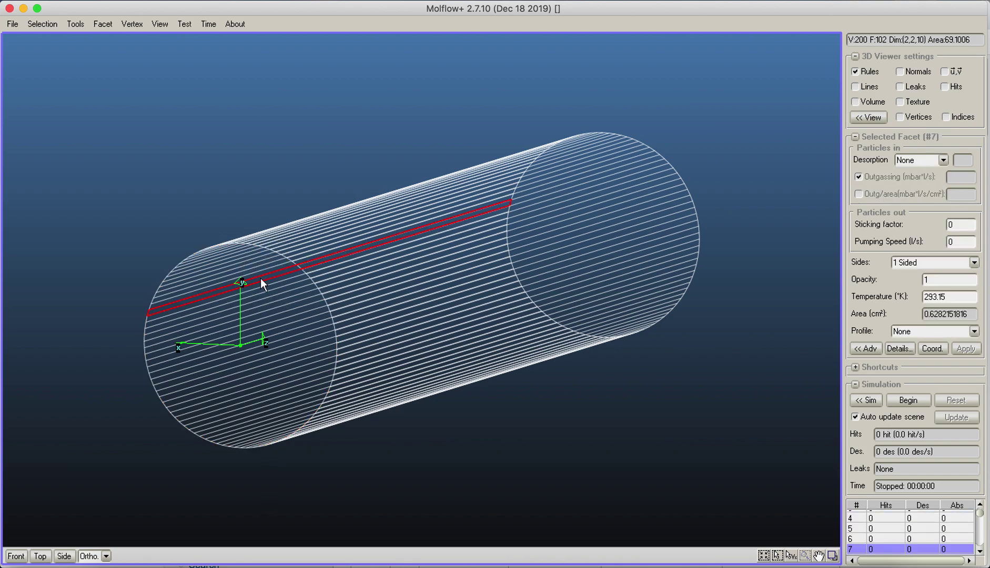
{"action": "left_click", "coordinate": [266, 283]}
{"action": "left_click", "coordinate": [263, 279]}
{"action": "left_click", "coordinate": [279, 282]}
{"action": "left_click", "coordinate": [278, 279]}
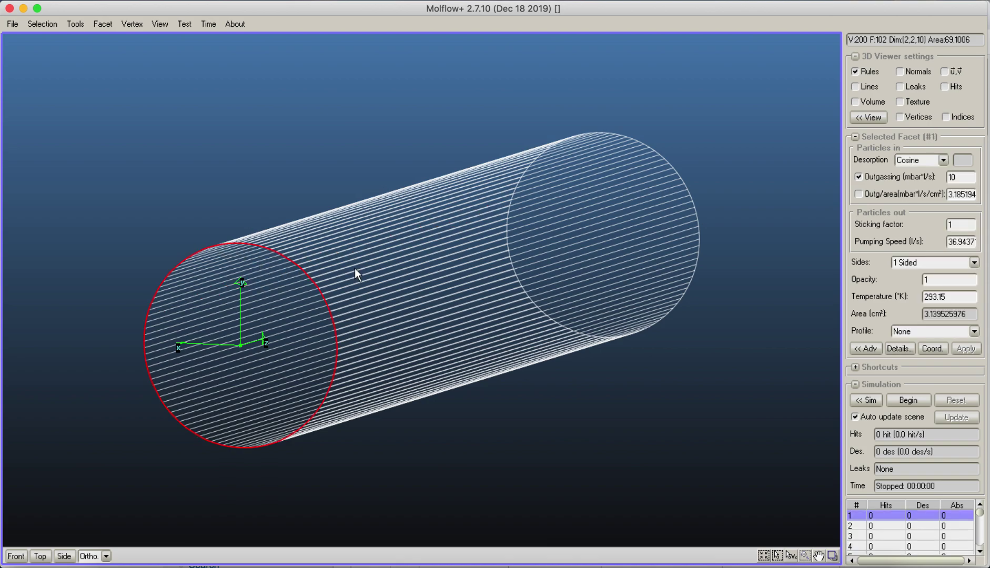
Cycle one spot between side strips #4 and #41, then clear the selection and rotate the pipe
{"action": "left_click", "coordinate": [336, 275]}
{"action": "left_click", "coordinate": [337, 275]}
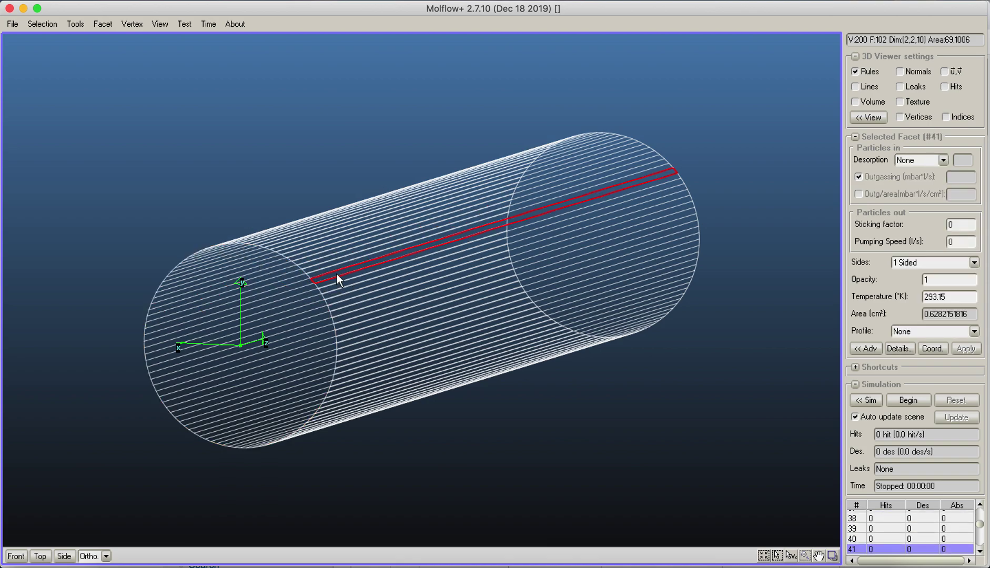
{"action": "left_click", "coordinate": [336, 274]}
{"action": "left_click", "coordinate": [336, 274]}
{"action": "left_click", "coordinate": [336, 275]}
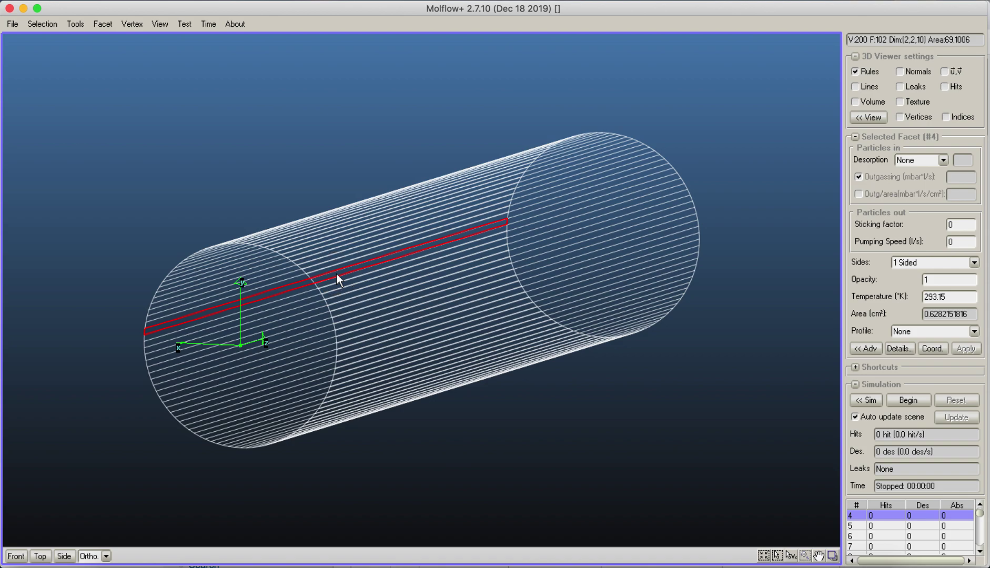
{"action": "left_click", "coordinate": [337, 274]}
{"action": "left_click", "coordinate": [336, 275]}
{"action": "left_click", "coordinate": [337, 275]}
{"action": "left_click", "coordinate": [337, 275]}
{"action": "left_click", "coordinate": [336, 274]}
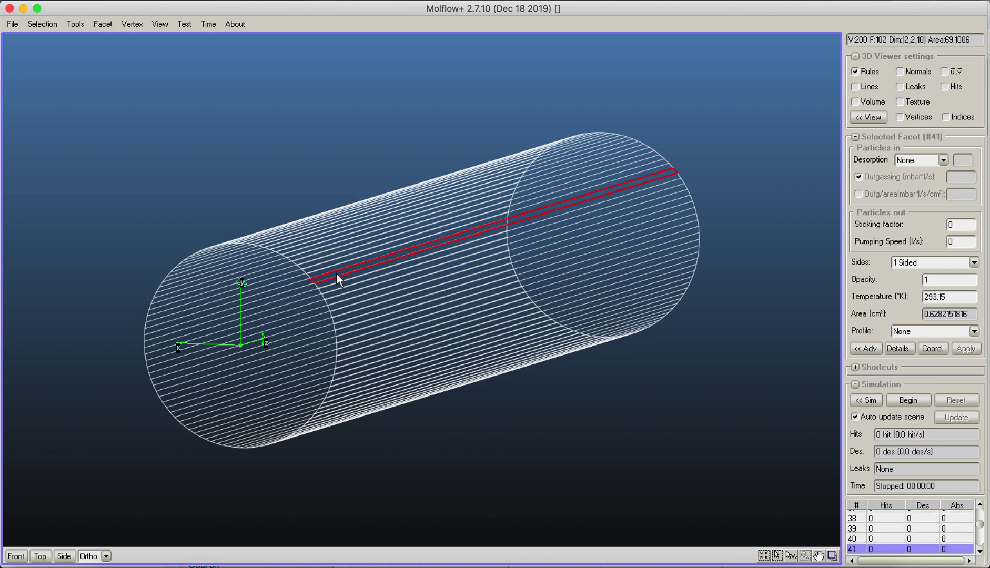
{"action": "left_click", "coordinate": [336, 274]}
{"action": "left_click", "coordinate": [336, 275]}
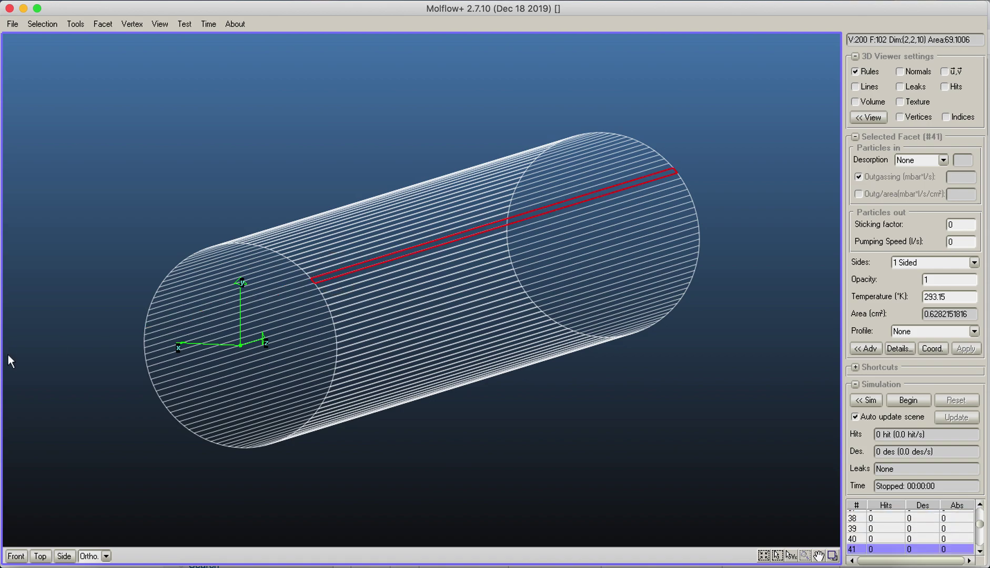
{"action": "left_click", "coordinate": [85, 346]}
{"action": "mouse_move", "coordinate": [578, 177]}
{"action": "right_mouse_down"}
{"action": "mouse_move", "coordinate": [497, 181]}
{"action": "mouse_move", "coordinate": [604, 165]}
{"action": "mouse_move", "coordinate": [592, 173]}
{"action": "right_mouse_up"}
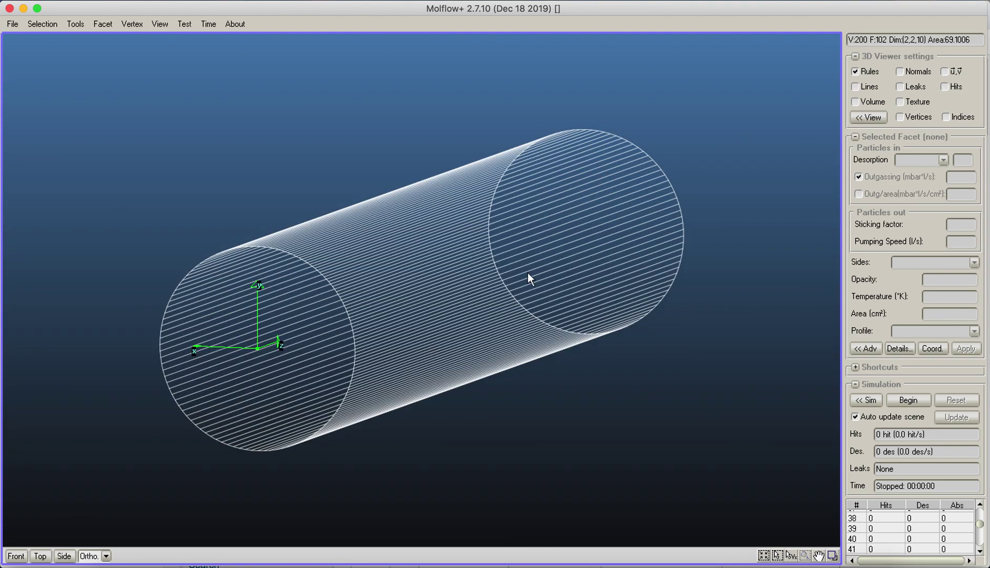
Select facets #38, #39, #40 and then #70 from the facet list
{"action": "left_click", "coordinate": [861, 519]}
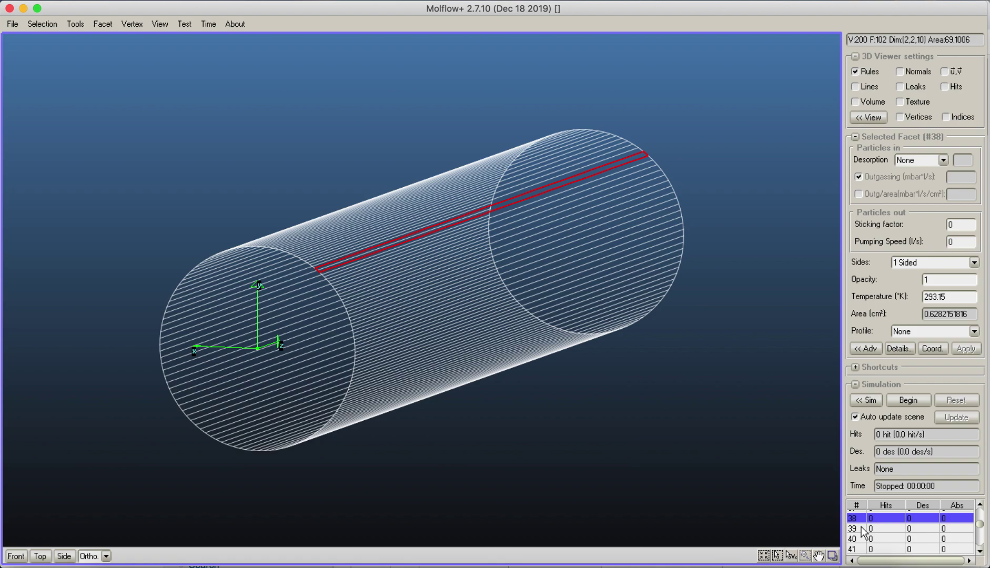
{"action": "left_click", "coordinate": [861, 539]}
{"action": "left_click", "coordinate": [877, 529]}
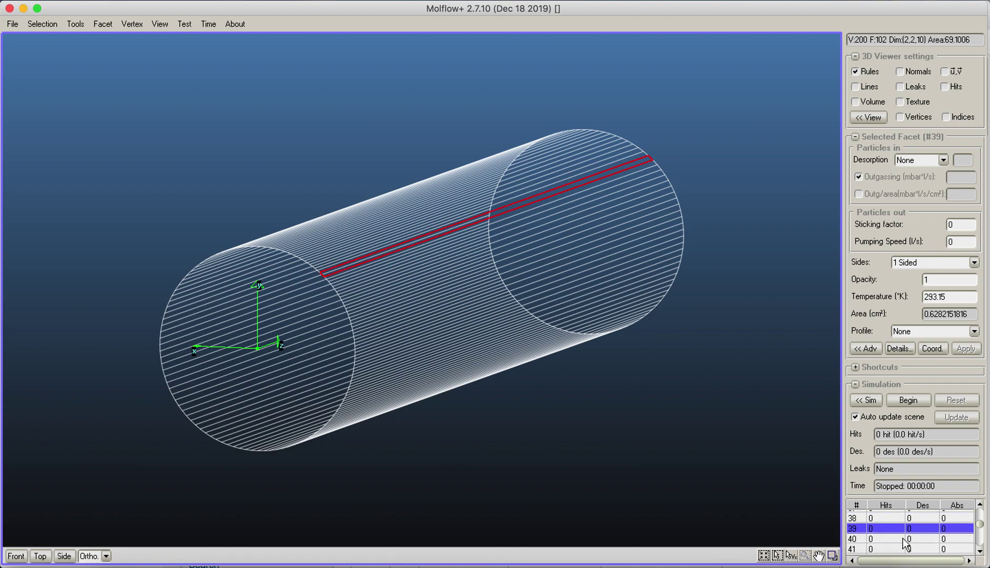
{"action": "left_click", "coordinate": [903, 538]}
{"action": "left_click_drag", "start_coordinate": [982, 526], "coordinate": [981, 542]}
{"action": "left_click", "coordinate": [862, 528]}
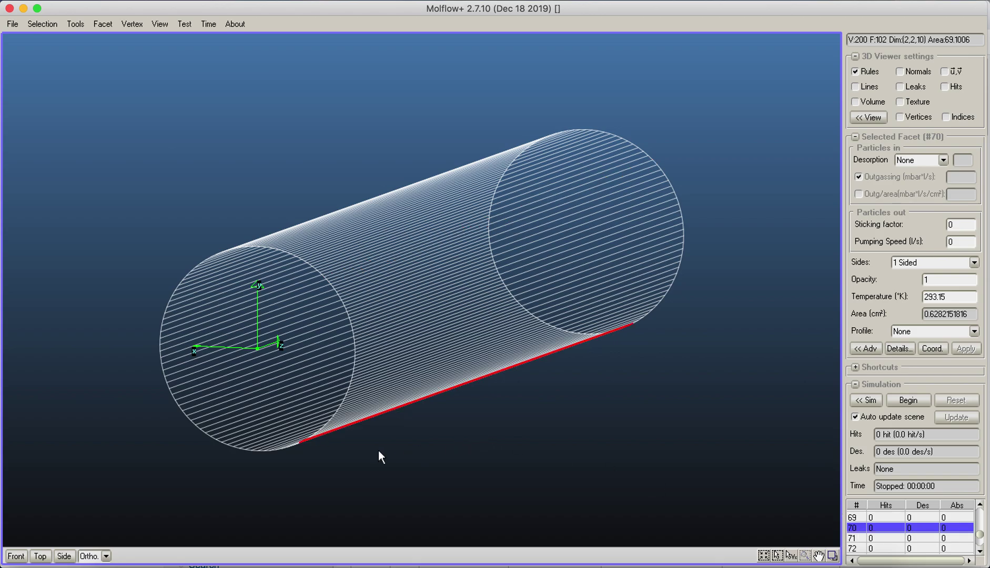
Rotate the pipe, turn Volume on for a solid display, and zoom out
{"action": "right_click_drag", "start_coordinate": [454, 454], "coordinate": [435, 362]}
{"action": "mouse_move", "coordinate": [290, 203]}
{"action": "right_mouse_down"}
{"action": "mouse_move", "coordinate": [388, 256]}
{"action": "mouse_move", "coordinate": [424, 341]}
{"action": "mouse_move", "coordinate": [423, 404]}
{"action": "right_mouse_up"}
{"action": "left_click", "coordinate": [854, 101]}
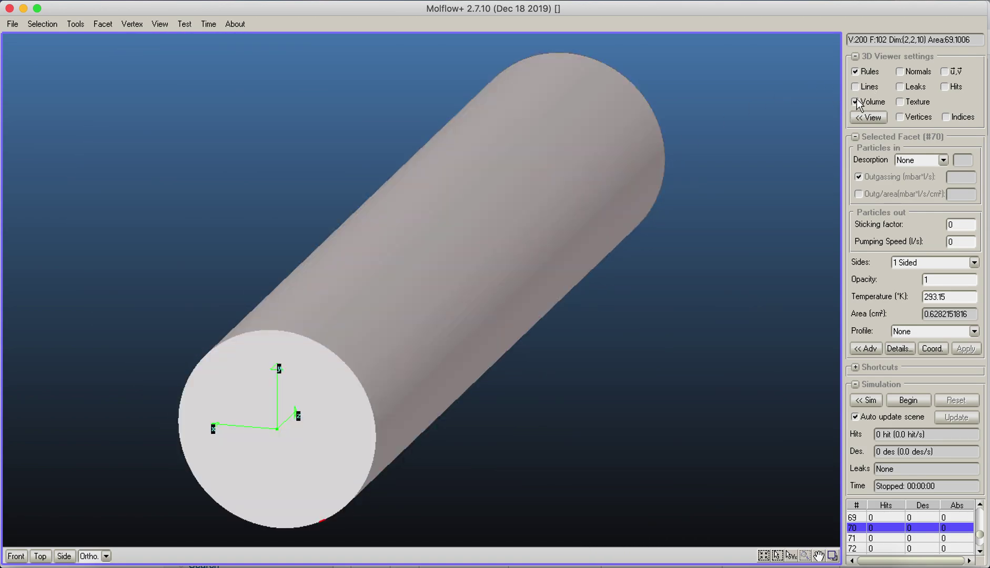
{"action": "mouse_move", "coordinate": [589, 339]}
{"action": "right_mouse_down"}
{"action": "mouse_move", "coordinate": [568, 305]}
{"action": "mouse_move", "coordinate": [335, 199]}
{"action": "mouse_move", "coordinate": [325, 148]}
{"action": "mouse_move", "coordinate": [389, 203]}
{"action": "mouse_move", "coordinate": [393, 266]}
{"action": "mouse_move", "coordinate": [446, 314]}
{"action": "mouse_move", "coordinate": [543, 281]}
{"action": "mouse_move", "coordinate": [374, 307]}
{"action": "mouse_move", "coordinate": [487, 273]}
{"action": "mouse_move", "coordinate": [369, 269]}
{"action": "mouse_move", "coordinate": [499, 286]}
{"action": "right_mouse_up"}
{"action": "scroll", "coordinate": [487, 274], "scroll_direction": "down", "scroll_amount": 3}
Select end cap #2, then side strip #55, rotating the pipe between picks
{"action": "left_click", "coordinate": [662, 336]}
{"action": "right_click_drag", "start_coordinate": [570, 360], "coordinate": [685, 362]}
{"action": "left_click", "coordinate": [516, 296]}
{"action": "right_click_drag", "start_coordinate": [289, 308], "coordinate": [438, 315]}
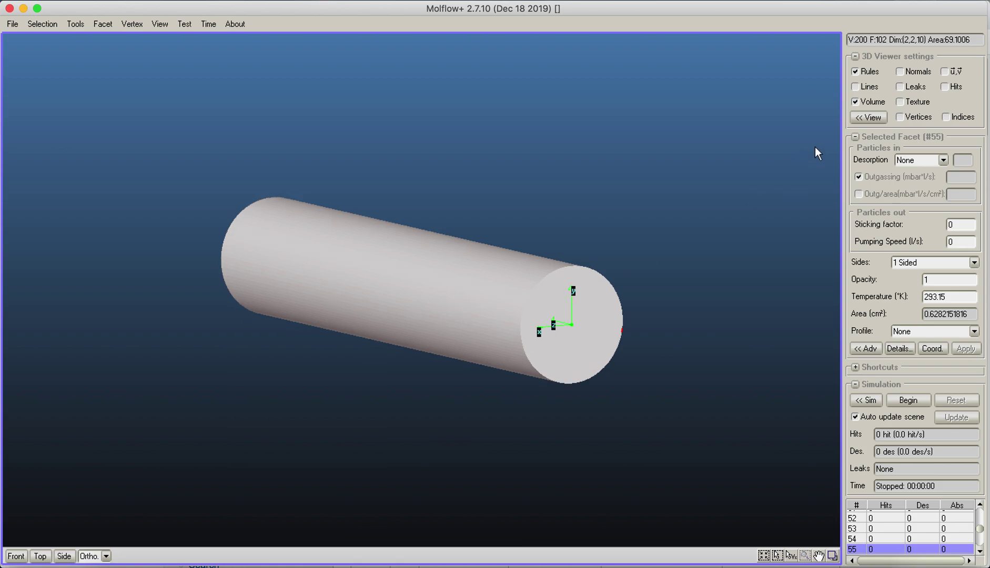
Enable Show hidden edges in the 3D viewer settings and rotate to see the selected strip
{"action": "left_click", "coordinate": [869, 117]}
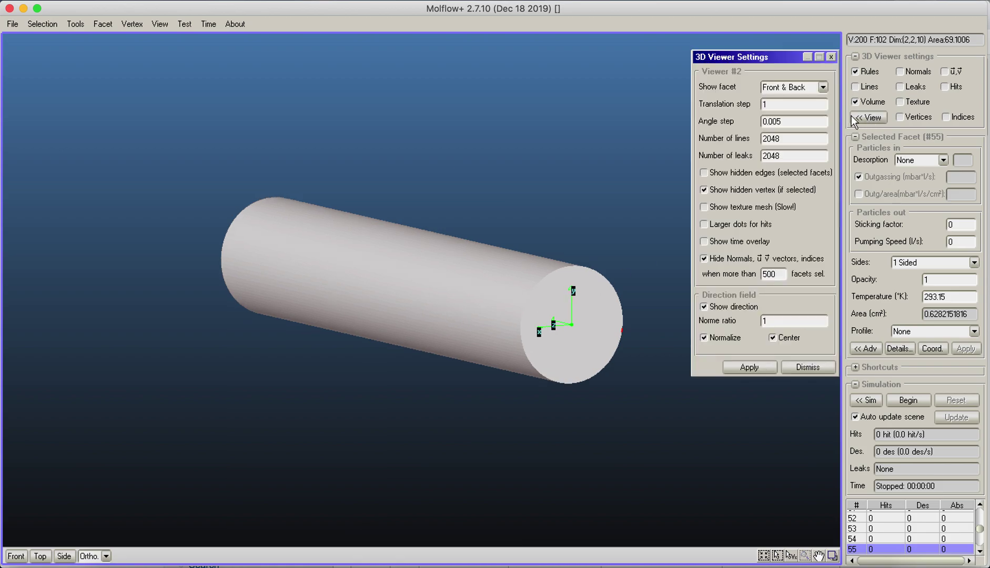
{"action": "left_click", "coordinate": [703, 173]}
{"action": "left_click", "coordinate": [746, 363]}
{"action": "right_click_drag", "start_coordinate": [635, 342], "coordinate": [446, 339]}
Turn Show hidden edges back off, clear the selection, and switch the pipe back to wireframe
{"action": "left_click", "coordinate": [868, 116]}
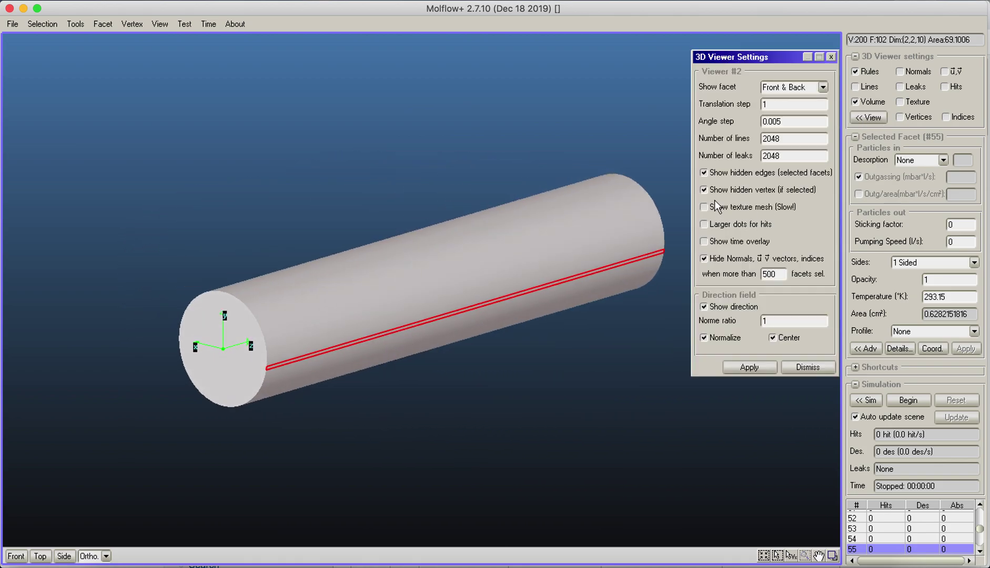
{"action": "left_click", "coordinate": [749, 366]}
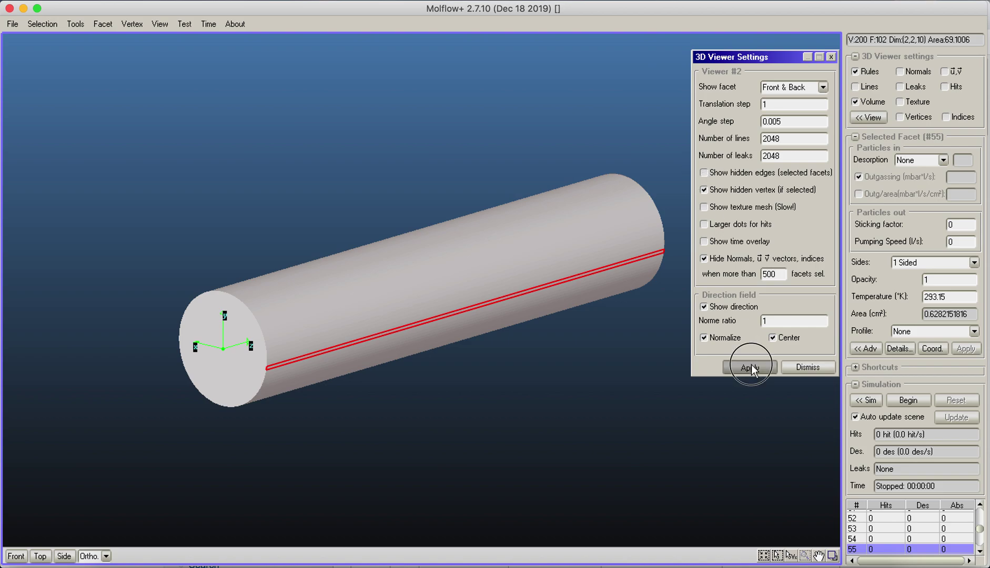
{"action": "left_click", "coordinate": [574, 353]}
{"action": "left_click", "coordinate": [854, 102]}
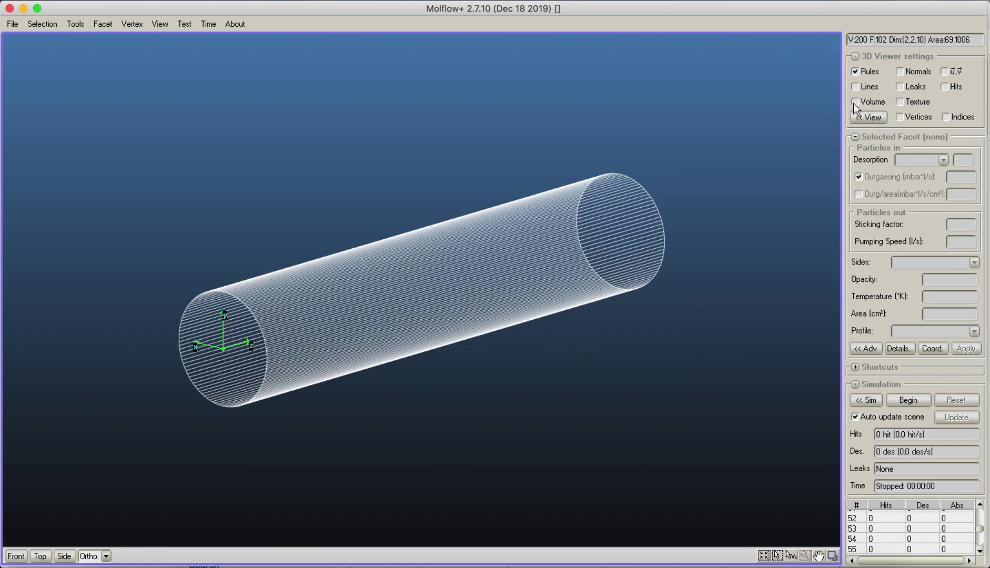
{"action": "right_click_drag", "start_coordinate": [664, 143], "coordinate": [581, 130]}
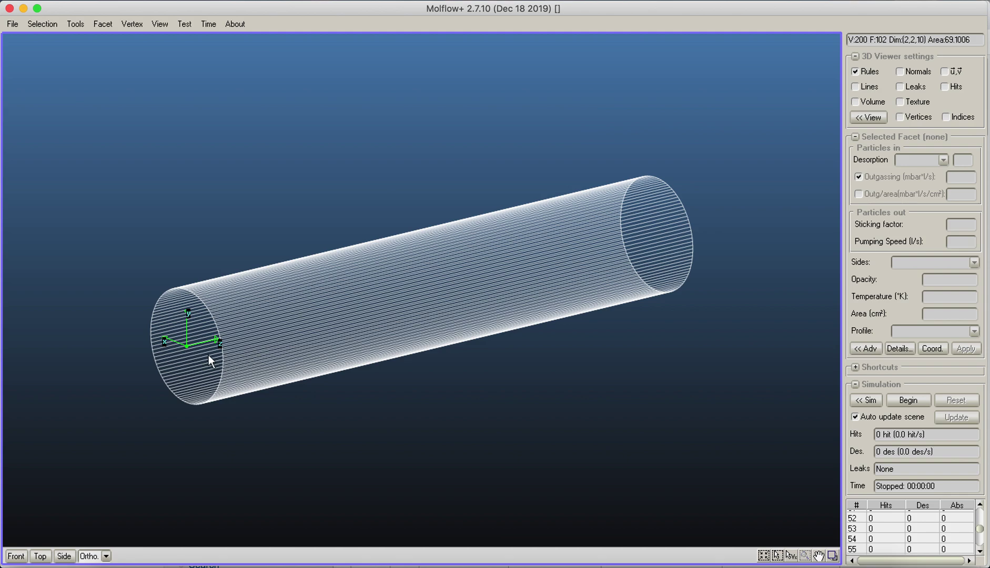
{"action": "left_click", "coordinate": [167, 314]}
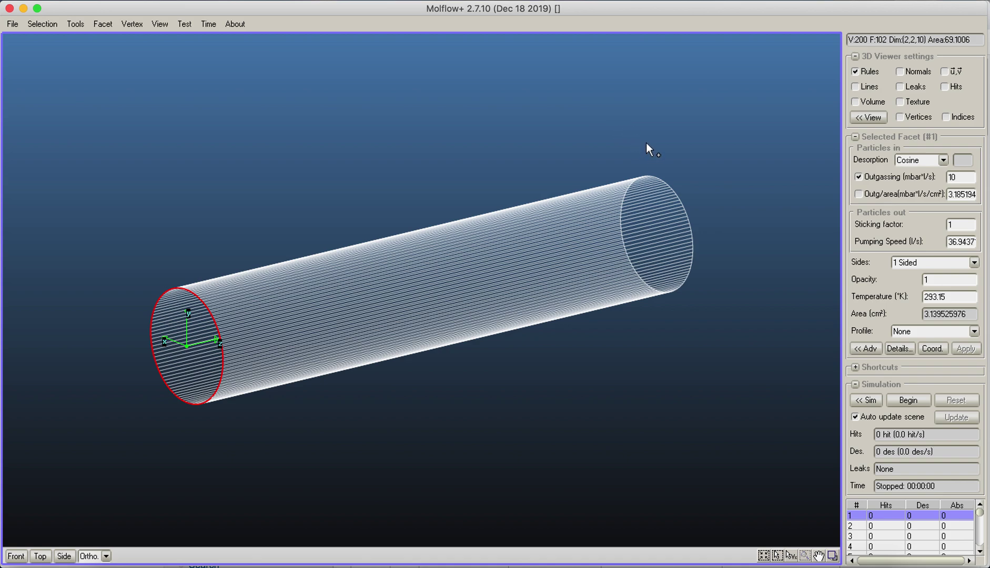
{"action": "left_click", "coordinate": [661, 224], "text": "shift"}
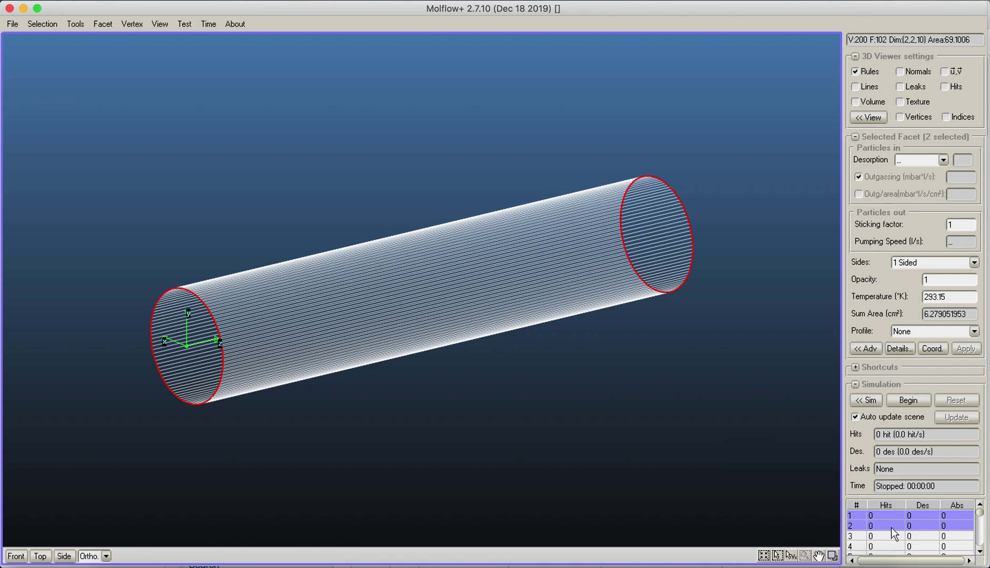
{"action": "left_click", "coordinate": [488, 239], "text": "shift"}
{"action": "left_click", "coordinate": [490, 264], "text": "shift"}
{"action": "left_click", "coordinate": [495, 304], "text": "shift"}
{"action": "left_click", "coordinate": [478, 333], "text": "shift"}
{"action": "left_click", "coordinate": [453, 286], "text": "shift"}
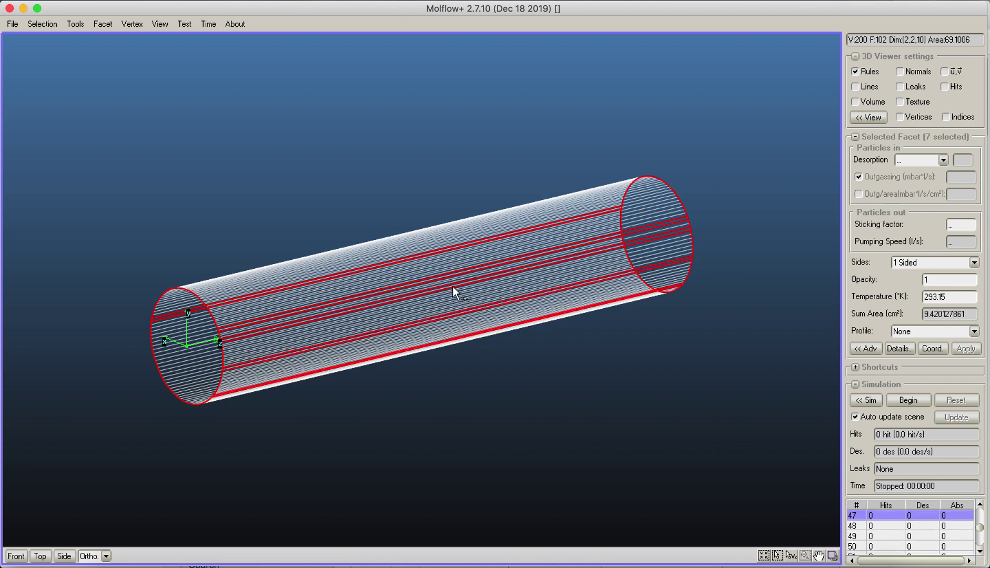
{"action": "left_click", "coordinate": [446, 257], "text": "shift"}
{"action": "left_click", "coordinate": [436, 235], "text": "shift"}
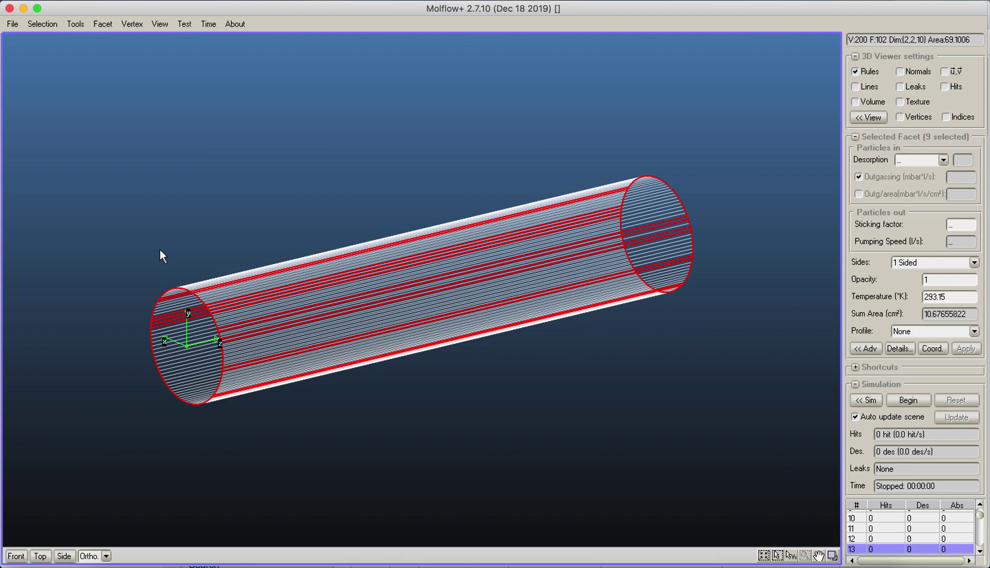
{"action": "left_click", "coordinate": [168, 314], "text": "ctrl"}
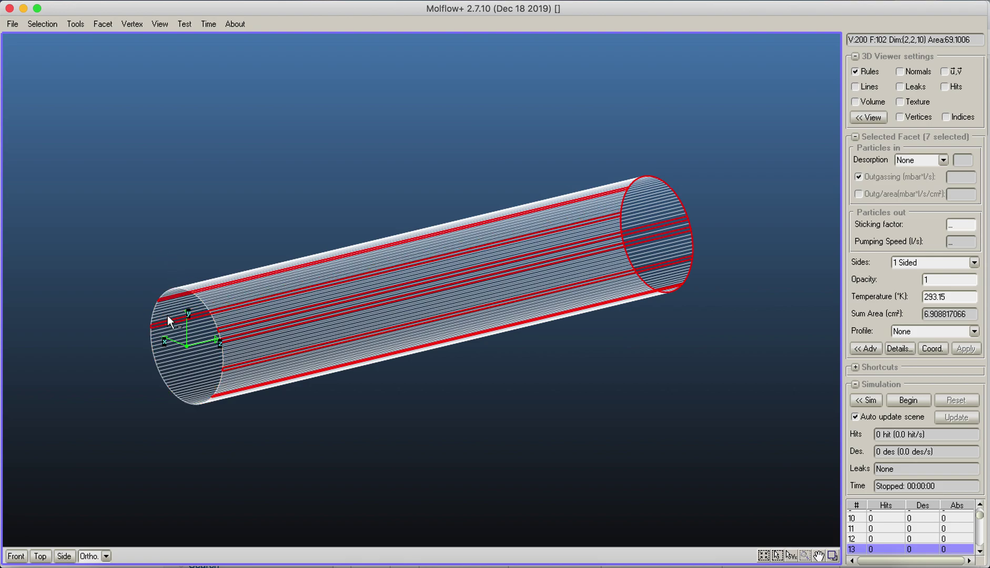
{"action": "left_click", "coordinate": [664, 212], "text": "ctrl"}
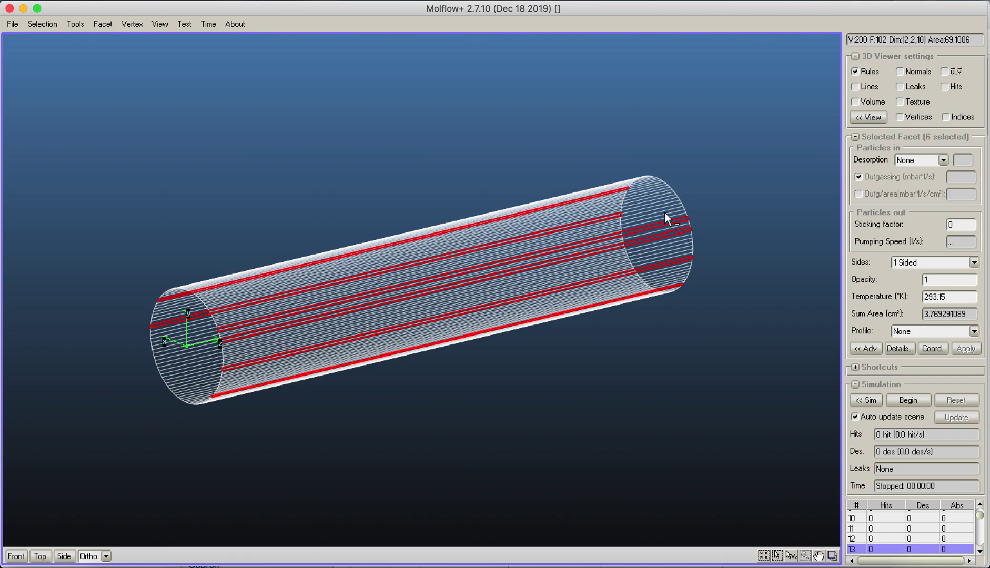
{"action": "left_click", "coordinate": [621, 190], "text": "ctrl"}
{"action": "left_click", "coordinate": [614, 216], "text": "ctrl"}
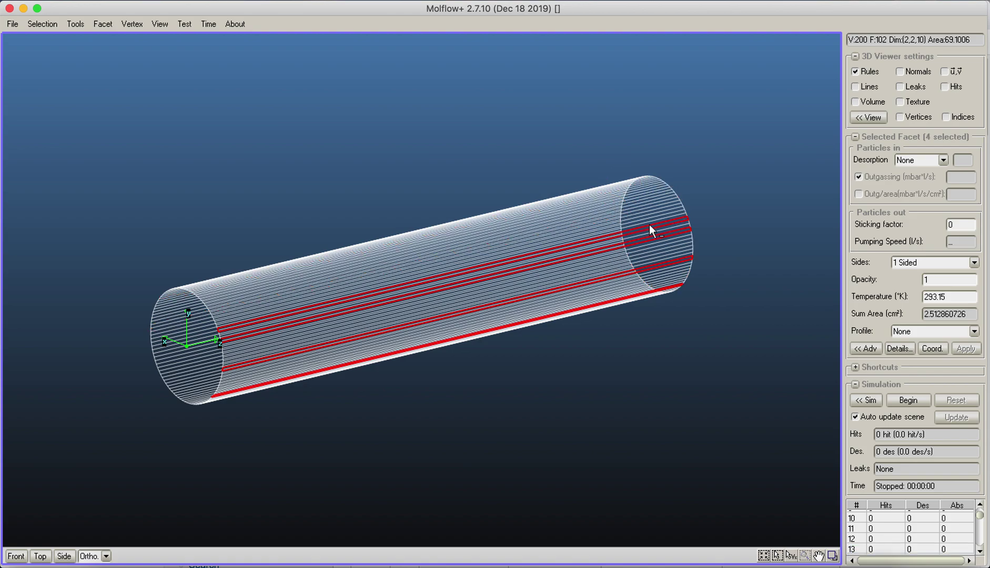
{"action": "left_click", "coordinate": [652, 227], "text": "ctrl"}
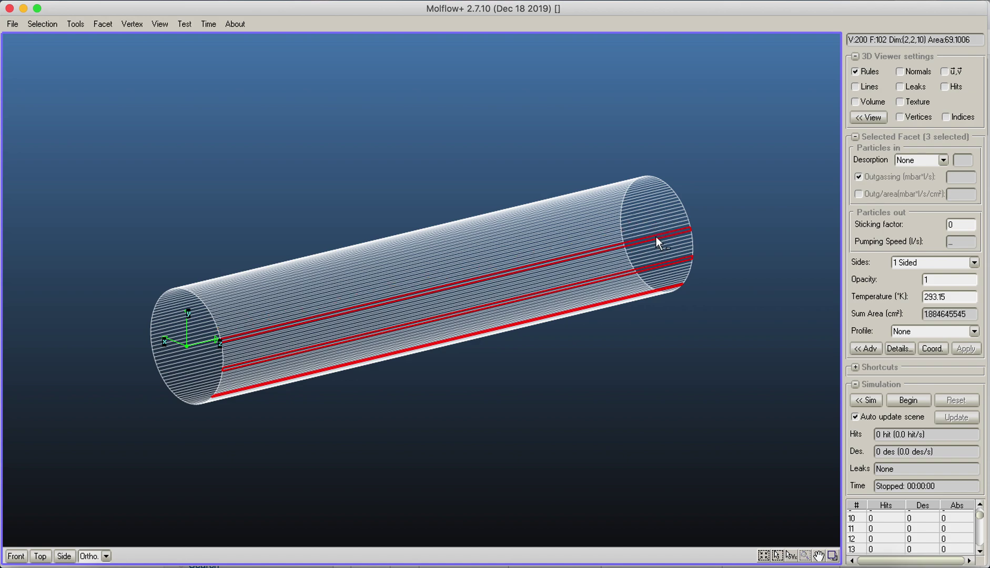
{"action": "left_click", "coordinate": [655, 236], "text": "ctrl"}
{"action": "left_click", "coordinate": [664, 264], "text": "ctrl"}
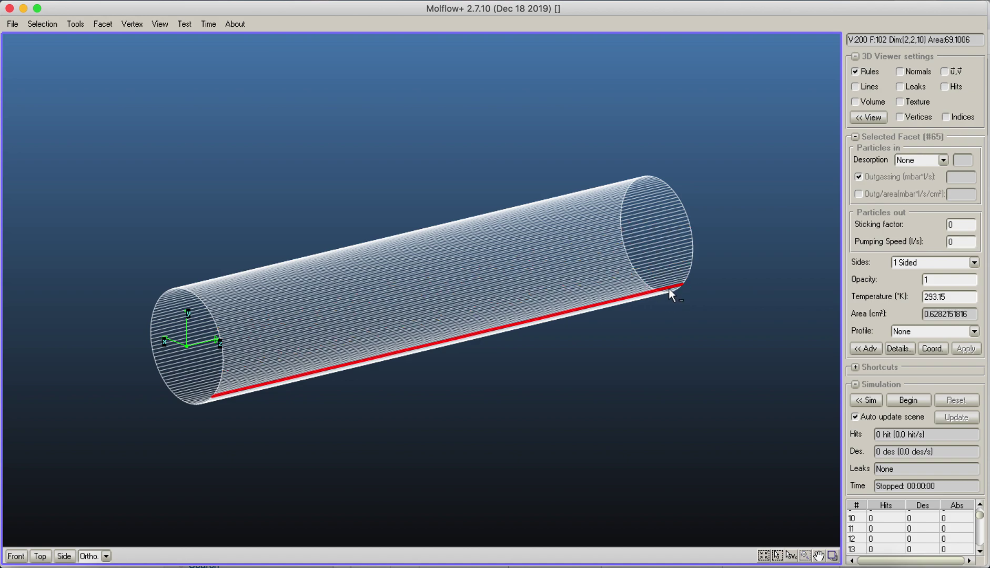
{"action": "left_click", "coordinate": [713, 279]}
{"action": "right_click_drag", "start_coordinate": [431, 140], "coordinate": [445, 138]}
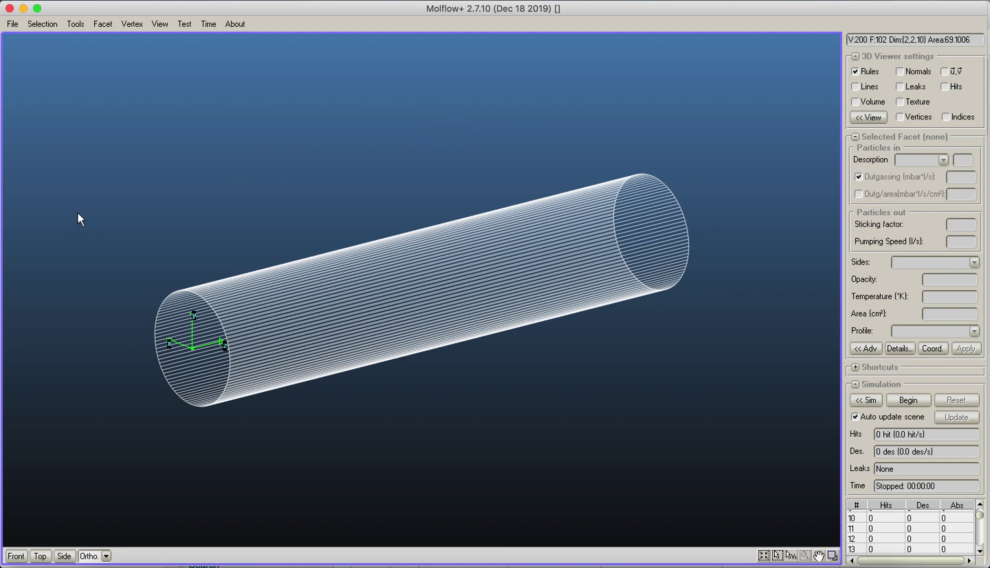
Box-select the near end cap, the far end cap, then the whole pipe, and clear the selection
{"action": "left_click_drag", "start_coordinate": [76, 205], "coordinate": [355, 470]}
{"action": "left_click_drag", "start_coordinate": [502, 137], "coordinate": [707, 360]}
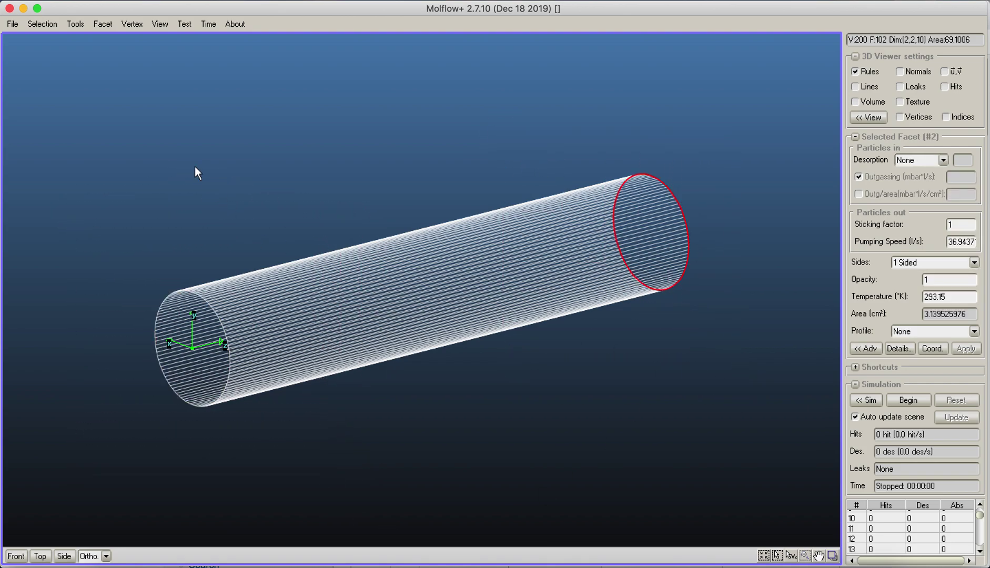
{"action": "left_click_drag", "start_coordinate": [99, 105], "coordinate": [700, 442]}
{"action": "left_click", "coordinate": [622, 336]}
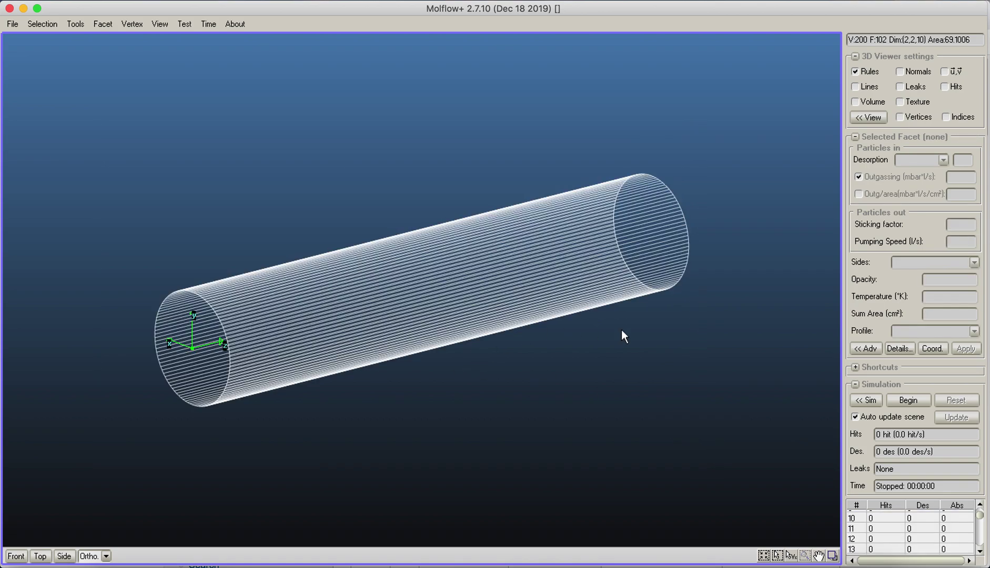
{"action": "right_click_drag", "start_coordinate": [624, 336], "coordinate": [530, 318]}
Box-select the upper side strips, then both end caps, then every facet of the pipe
{"action": "left_click_drag", "start_coordinate": [51, 148], "coordinate": [814, 311]}
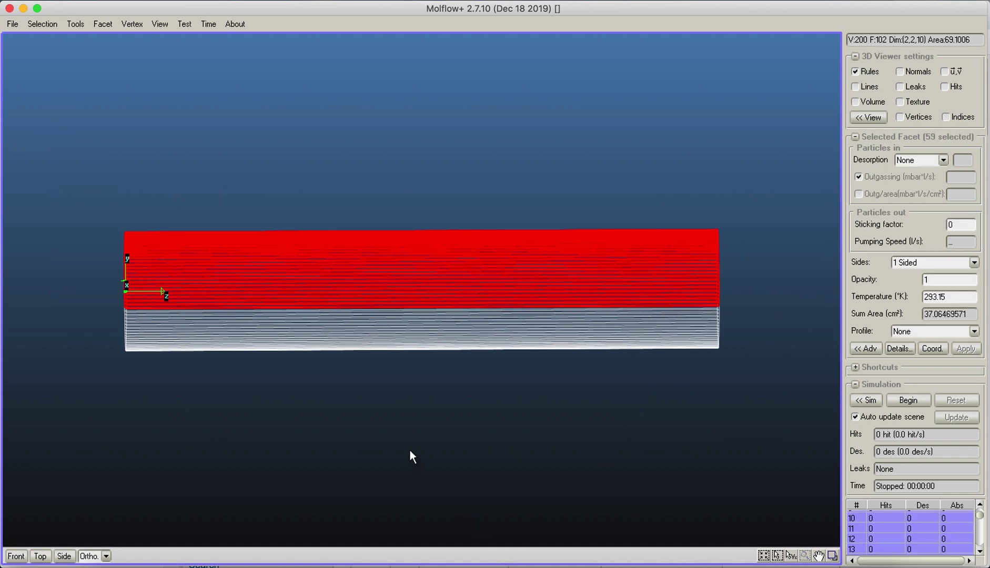
{"action": "right_click_drag", "start_coordinate": [158, 209], "coordinate": [184, 391]}
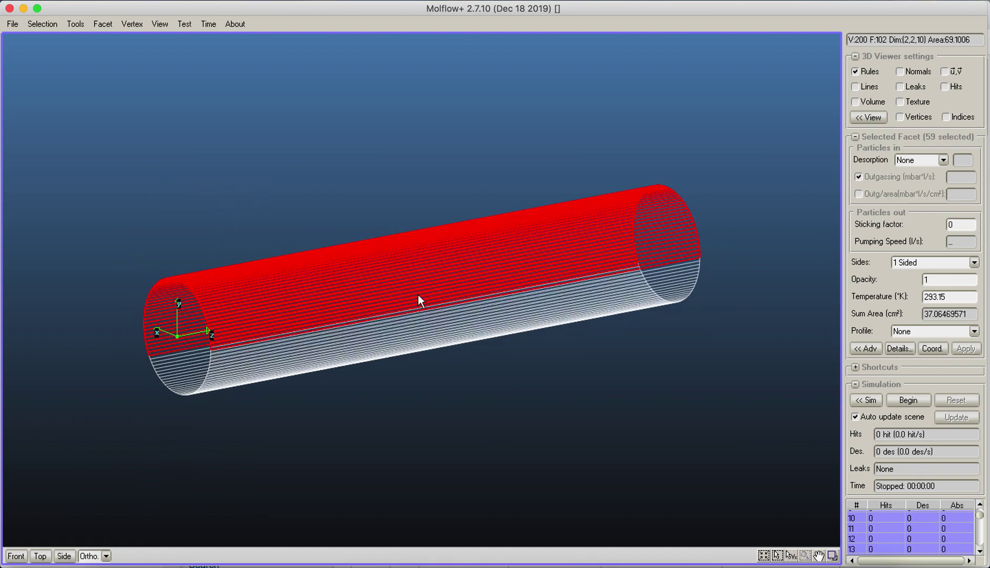
{"action": "left_click_drag", "start_coordinate": [95, 221], "coordinate": [258, 476], "text": "shift"}
{"action": "left_click_drag", "start_coordinate": [572, 206], "coordinate": [751, 354], "text": "shift"}
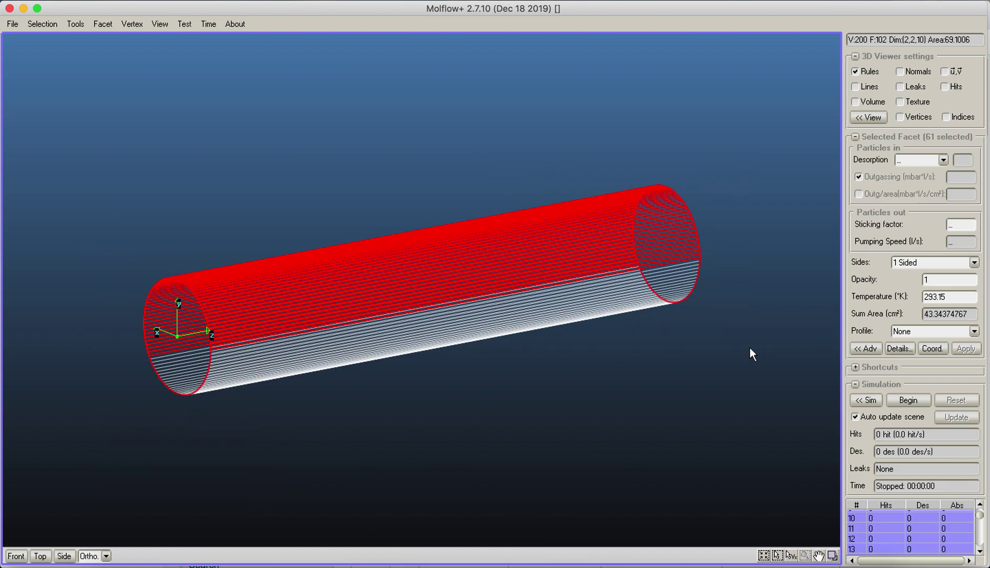
{"action": "left_click_drag", "start_coordinate": [77, 95], "coordinate": [755, 521]}
Ctrl-box the right end cap out, reselect everything, then remove both end caps
{"action": "right_click", "coordinate": [670, 453]}
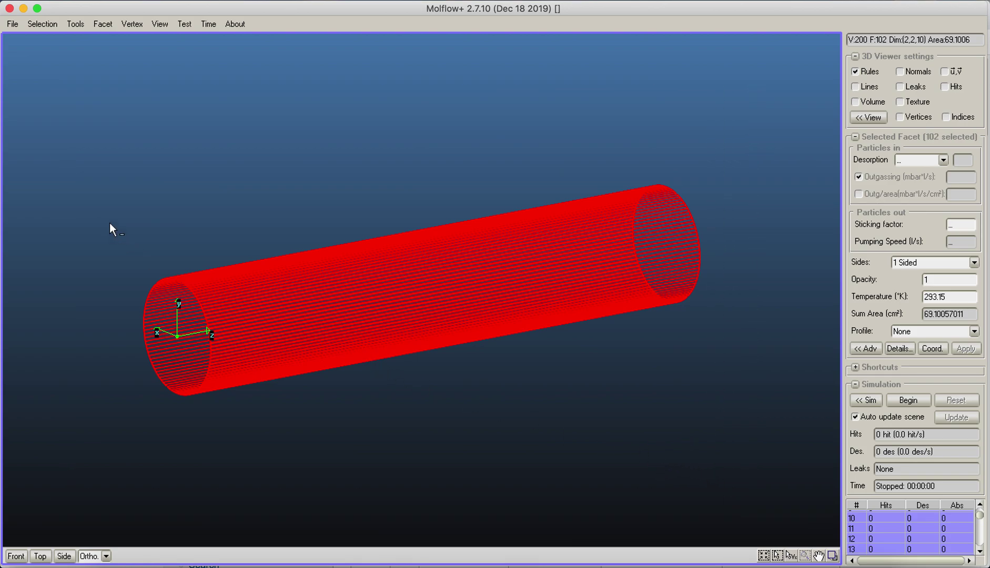
{"action": "left_click_drag", "start_coordinate": [91, 220], "coordinate": [311, 466]}
{"action": "left_click_drag", "start_coordinate": [537, 103], "coordinate": [768, 429], "text": "ctrl"}
{"action": "left_click_drag", "start_coordinate": [85, 121], "coordinate": [762, 444]}
{"action": "left_click_drag", "start_coordinate": [98, 218], "coordinate": [252, 431], "text": "ctrl"}
{"action": "left_click_drag", "start_coordinate": [563, 158], "coordinate": [771, 345], "text": "ctrl"}
Try list selections: facet 10, range 10–12, facet 12, then facets 11, 13 and 29, and clear
{"action": "left_click", "coordinate": [461, 172]}
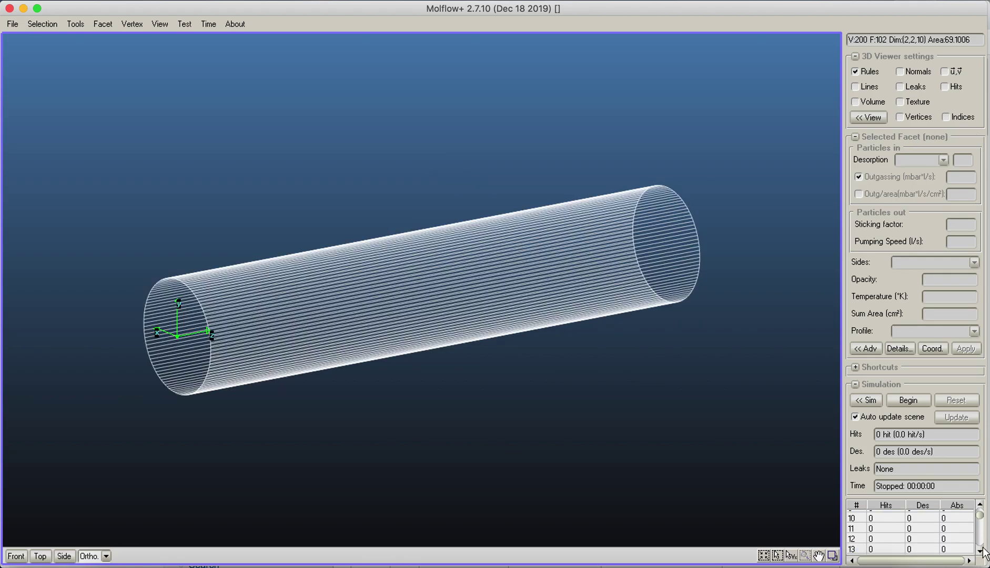
{"action": "left_click", "coordinate": [892, 518]}
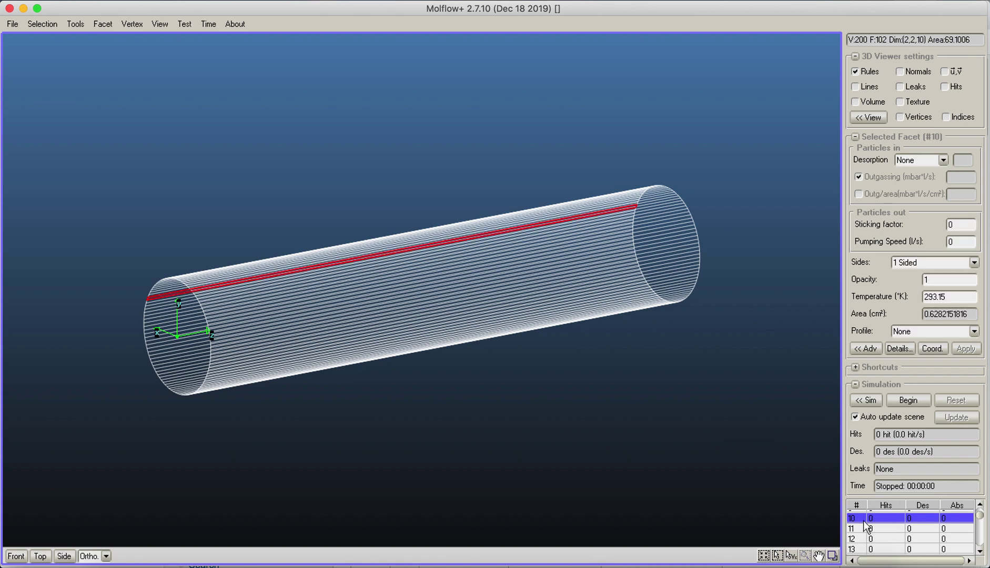
{"action": "left_click", "coordinate": [888, 536], "text": "shift"}
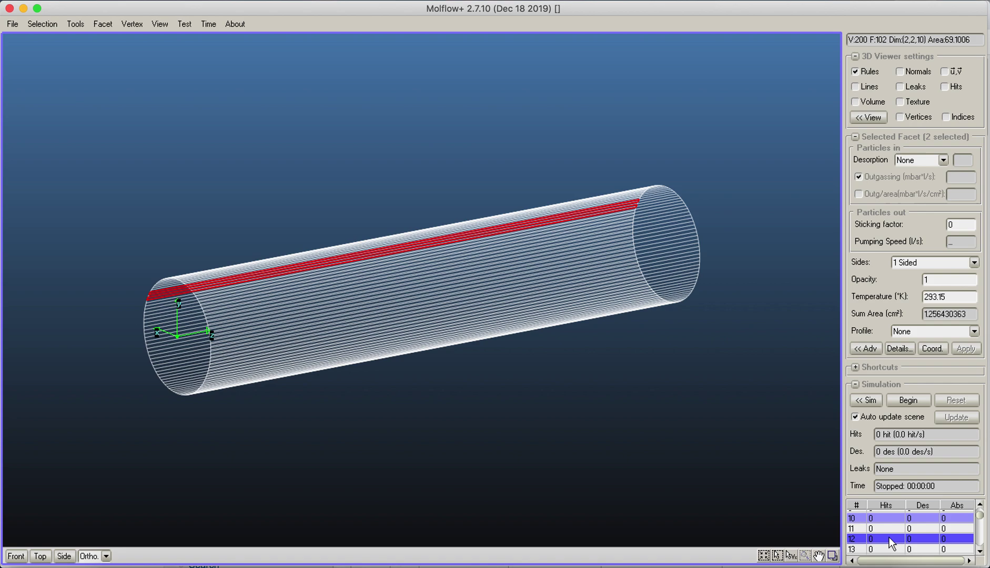
{"action": "left_click", "coordinate": [889, 536]}
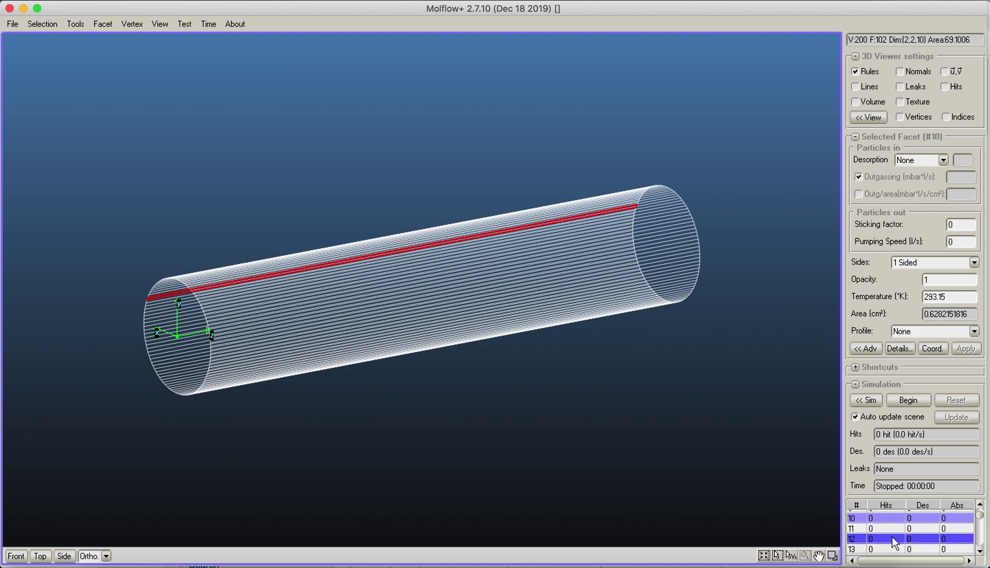
{"action": "left_click", "coordinate": [894, 536], "text": "ctrl"}
{"action": "left_click", "coordinate": [896, 527]}
{"action": "left_click", "coordinate": [903, 548], "text": "ctrl"}
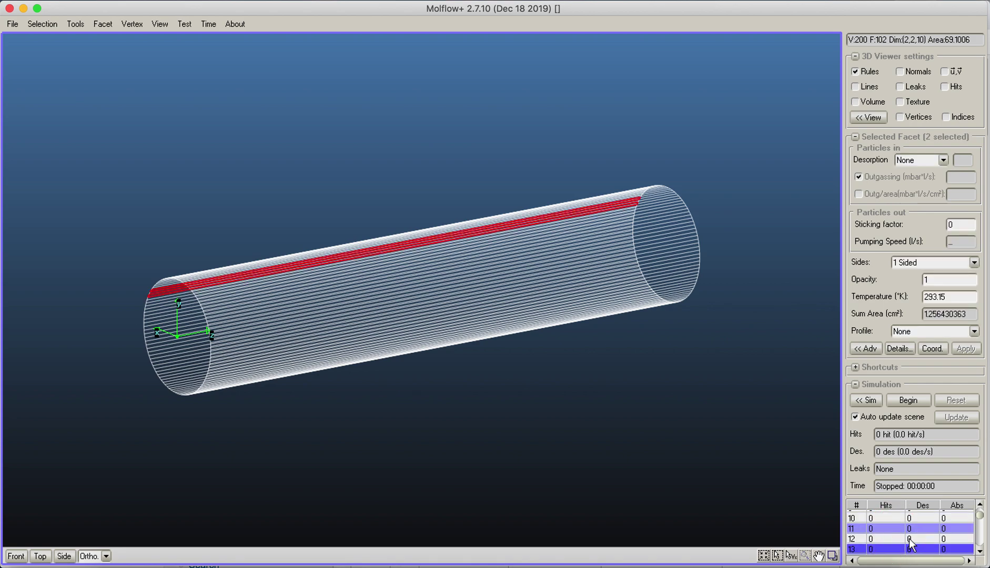
{"action": "scroll", "coordinate": [981, 522], "scroll_direction": "down", "scroll_amount": 5}
{"action": "left_click", "coordinate": [894, 543], "text": "ctrl"}
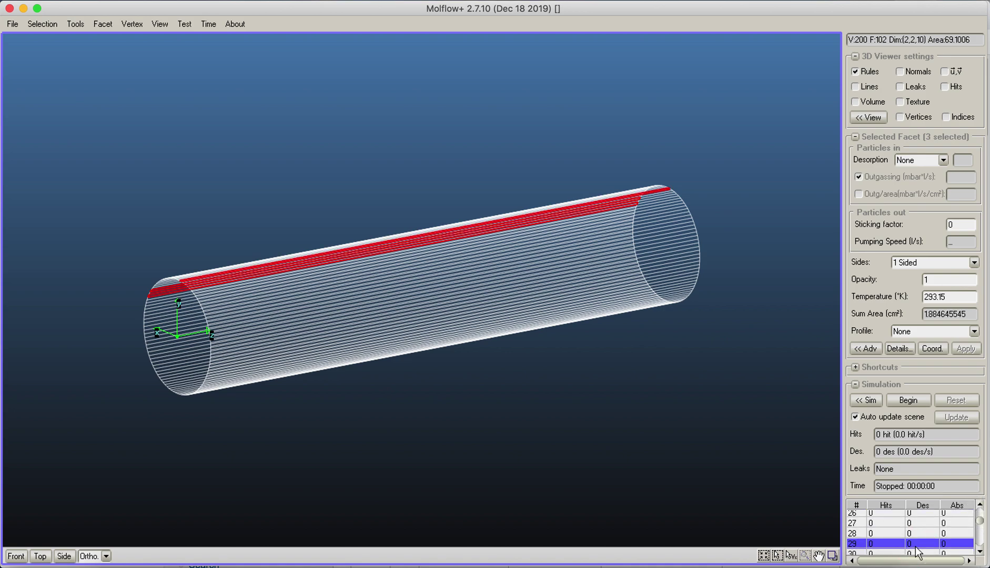
{"action": "left_click", "coordinate": [666, 426]}
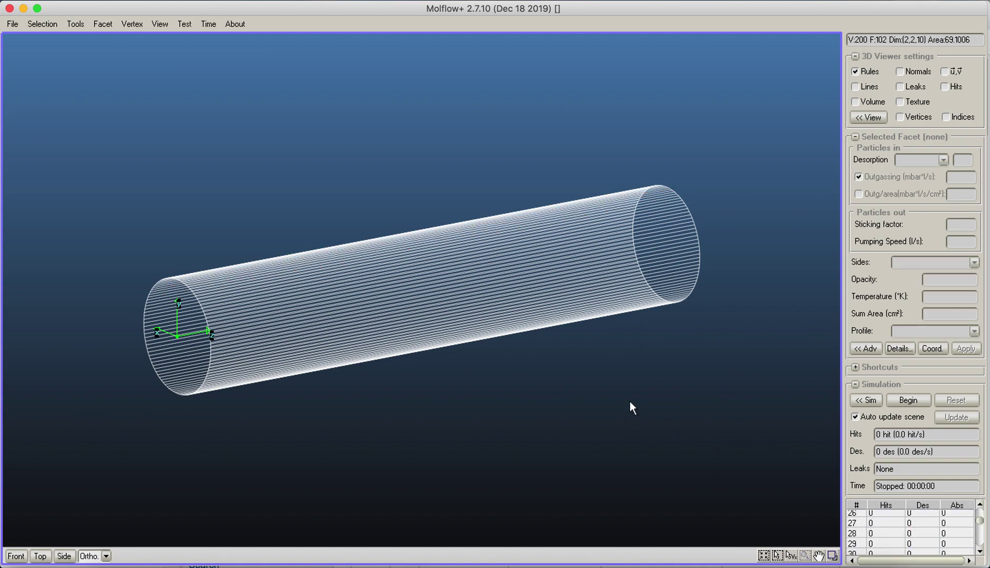
Select facets 1–28 with Shift+Home, then pick facet 3 and extend through facet 102
{"action": "left_click", "coordinate": [872, 533]}
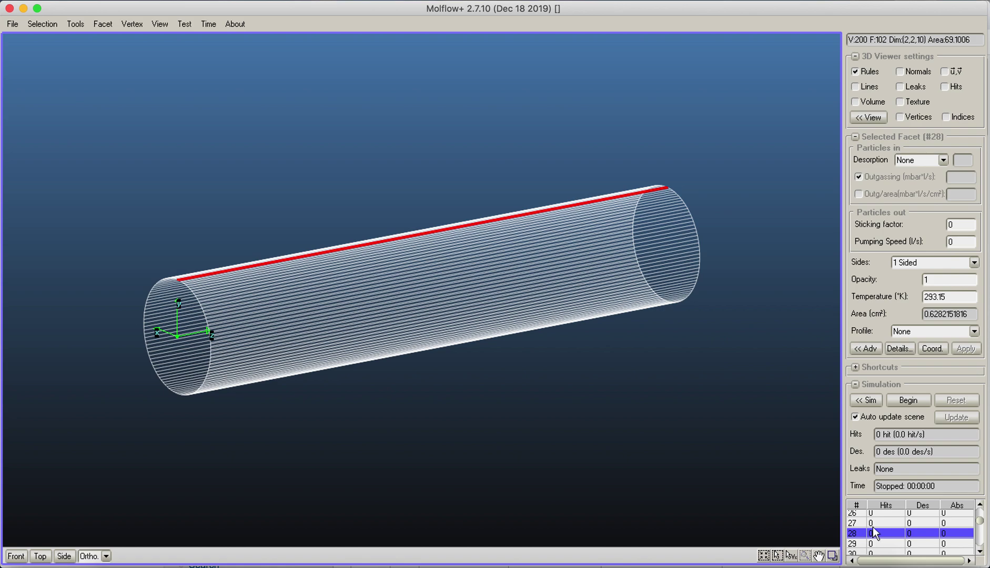
{"action": "key", "text": "shift+Home"}
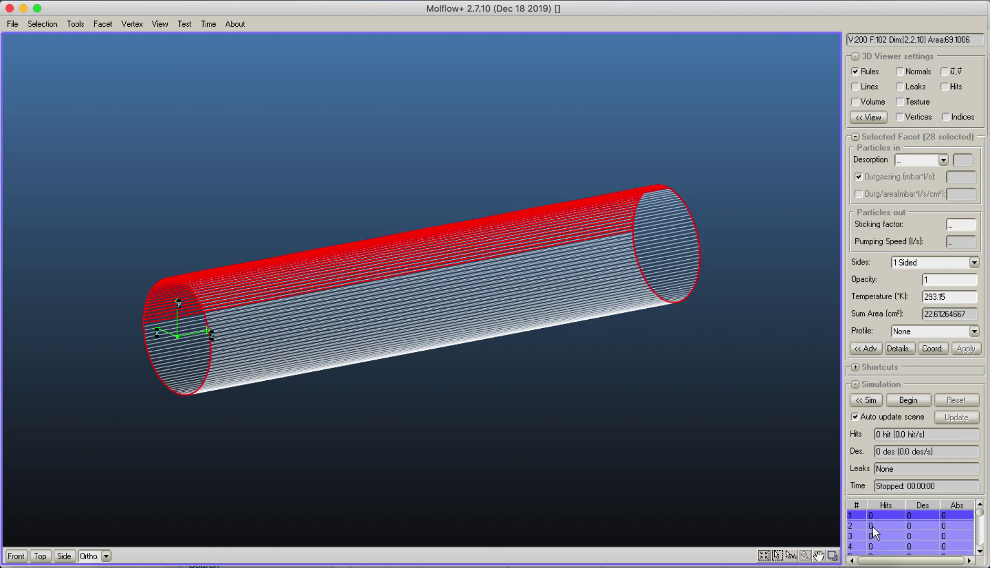
{"action": "left_click", "coordinate": [872, 526]}
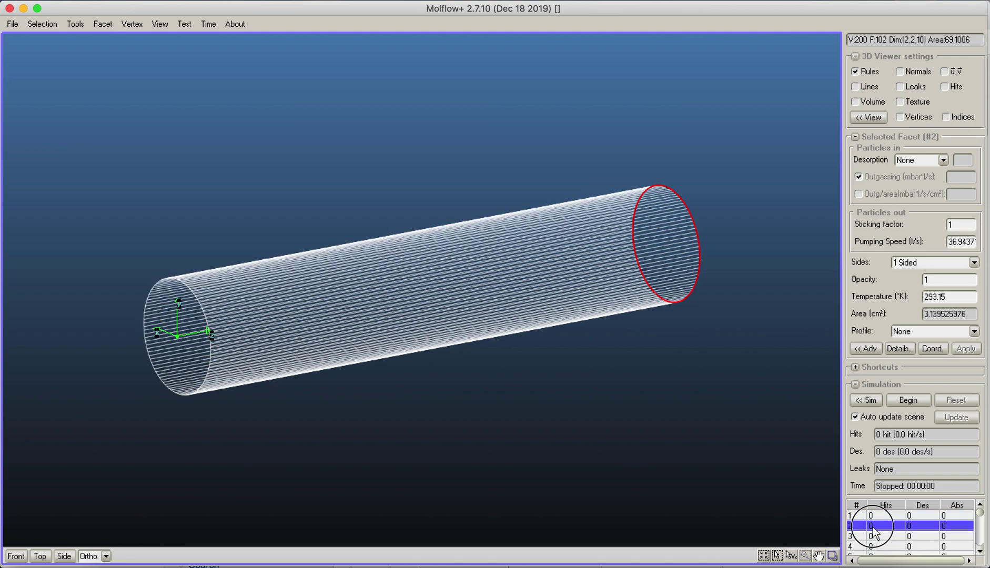
{"action": "left_click", "coordinate": [871, 535]}
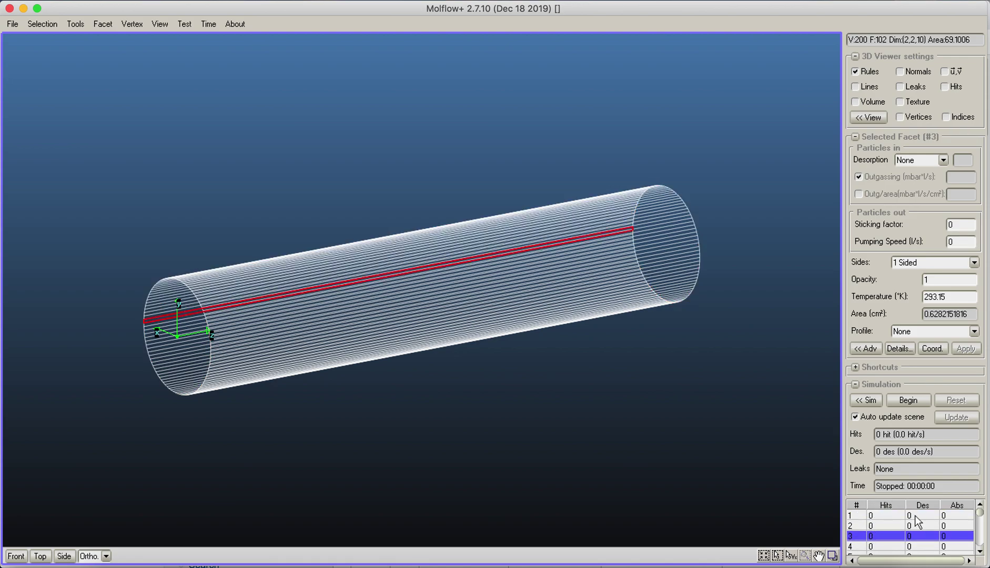
{"action": "key", "text": "shift+Down"}
{"action": "key", "text": "shift+Down"}
{"action": "key", "text": "shift+Down"}
{"action": "key", "text": "shift+Down"}
{"action": "key", "text": "shift+Down"}
{"action": "key", "text": "shift+Down"}
{"action": "key", "text": "shift+Down"}
{"action": "key", "text": "shift+Down"}
{"action": "key", "text": "shift+Down"}
{"action": "key", "text": "shift+Down"}
{"action": "key", "text": "shift+Down"}
{"action": "key", "text": "shift+Down"}
{"action": "key", "text": "shift+Down"}
{"action": "key", "text": "shift+Down"}
{"action": "key", "text": "shift+Down"}
{"action": "key", "text": "shift+Down"}
{"action": "key", "text": "shift+Down"}
{"action": "key", "text": "shift+Down"}
{"action": "key", "text": "shift+Down"}
{"action": "key", "text": "shift+Down"}
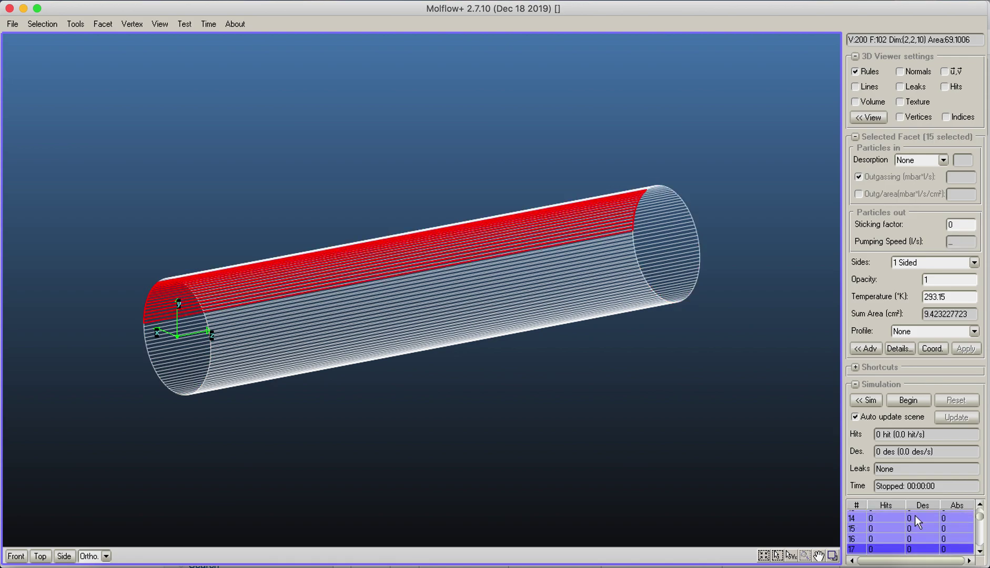
{"action": "key", "text": "shift+Down"}
{"action": "key", "text": "shift+Down"}
{"action": "key", "text": "shift+Down"}
{"action": "key", "text": "shift+Down"}
{"action": "key", "text": "shift+Down"}
{"action": "key", "text": "shift+Down"}
{"action": "key", "text": "shift+Down"}
{"action": "key", "text": "shift+Down"}
{"action": "key", "text": "shift+Down"}
{"action": "key", "text": "shift+Down"}
{"action": "key", "text": "shift+Down"}
{"action": "key", "text": "shift+Down"}
{"action": "key", "text": "shift+Down"}
{"action": "key", "text": "shift+Down"}
{"action": "key", "text": "shift+Down"}
{"action": "key", "text": "shift+Down"}
{"action": "key", "text": "shift+Down"}
{"action": "key", "text": "shift+Down"}
{"action": "key", "text": "shift+Down"}
{"action": "key", "text": "shift+Down"}
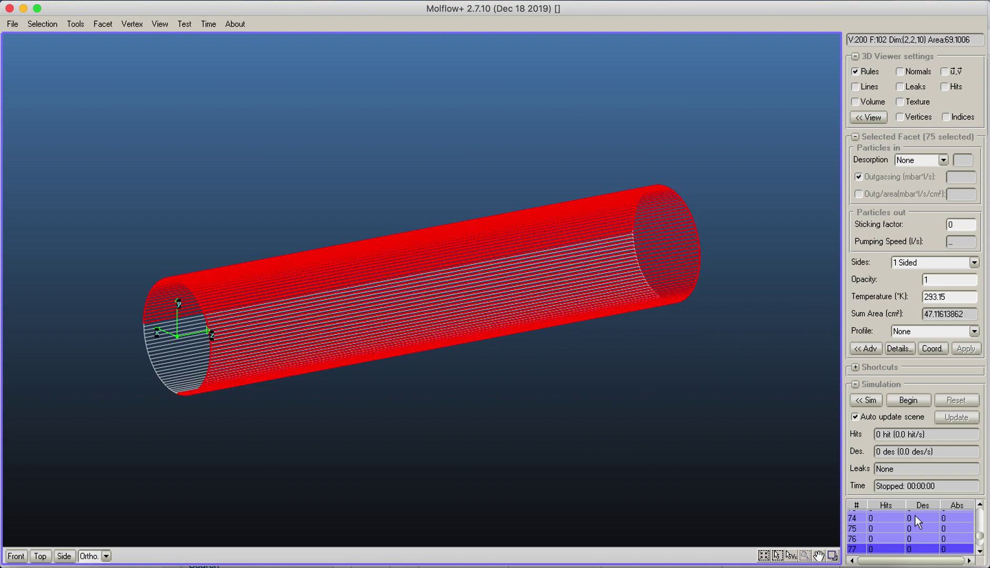
{"action": "key", "text": "shift+Down"}
{"action": "key", "text": "shift+Down"}
{"action": "key", "text": "shift+Down"}
{"action": "key", "text": "shift+Down"}
{"action": "key", "text": "shift+Down"}
{"action": "key", "text": "shift+Down"}
{"action": "key", "text": "shift+Down"}
{"action": "key", "text": "shift+Down"}
{"action": "key", "text": "shift+Down"}
{"action": "key", "text": "shift+Down"}
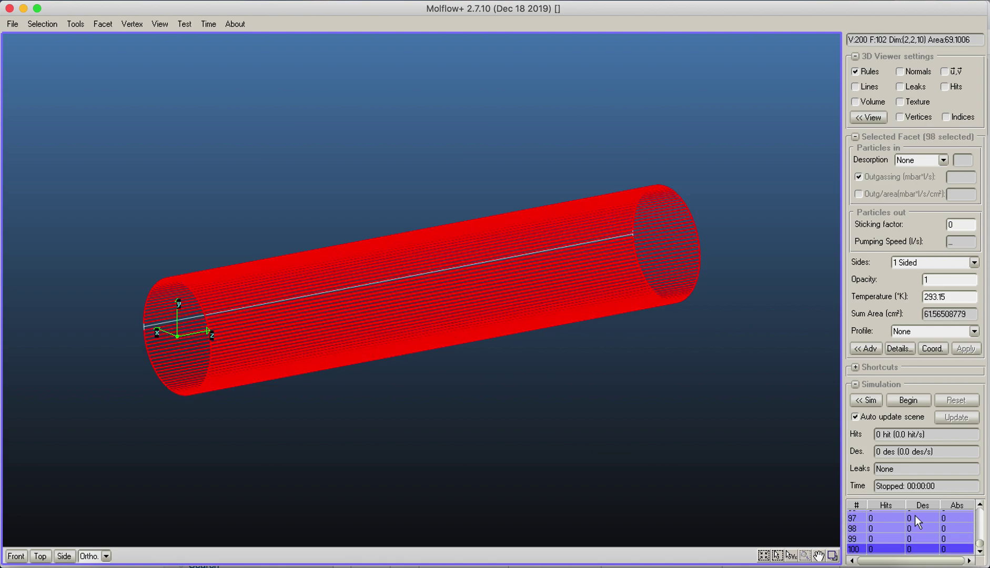
Clear the selection, rotate the pipe, turn off Rules, and zoom in
{"action": "left_click", "coordinate": [733, 106]}
{"action": "right_click_drag", "start_coordinate": [630, 161], "coordinate": [495, 270]}
{"action": "left_click", "coordinate": [855, 71]}
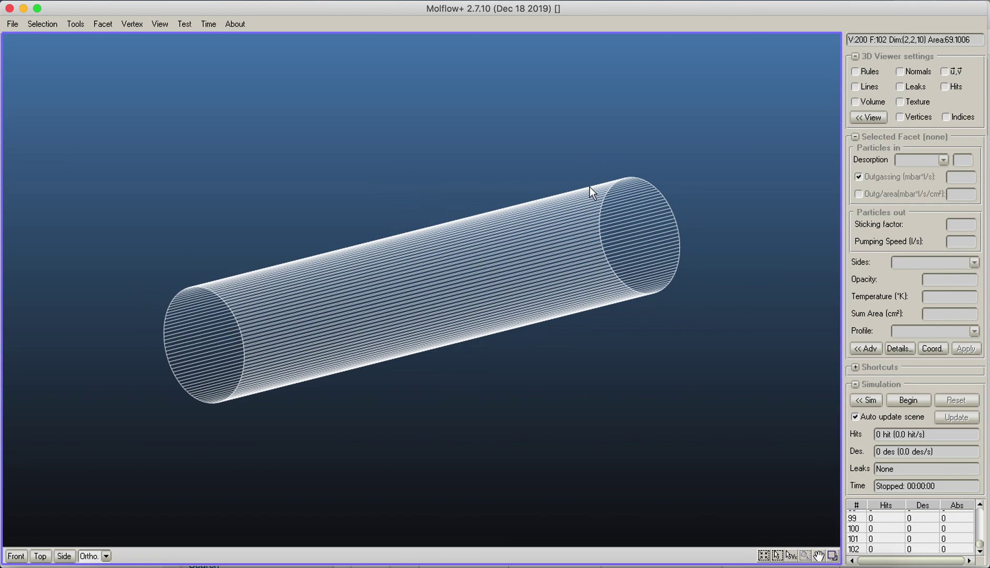
{"action": "scroll", "coordinate": [609, 191], "scroll_direction": "down", "scroll_amount": 2}
{"action": "scroll", "coordinate": [577, 209], "scroll_direction": "up", "scroll_amount": 5}
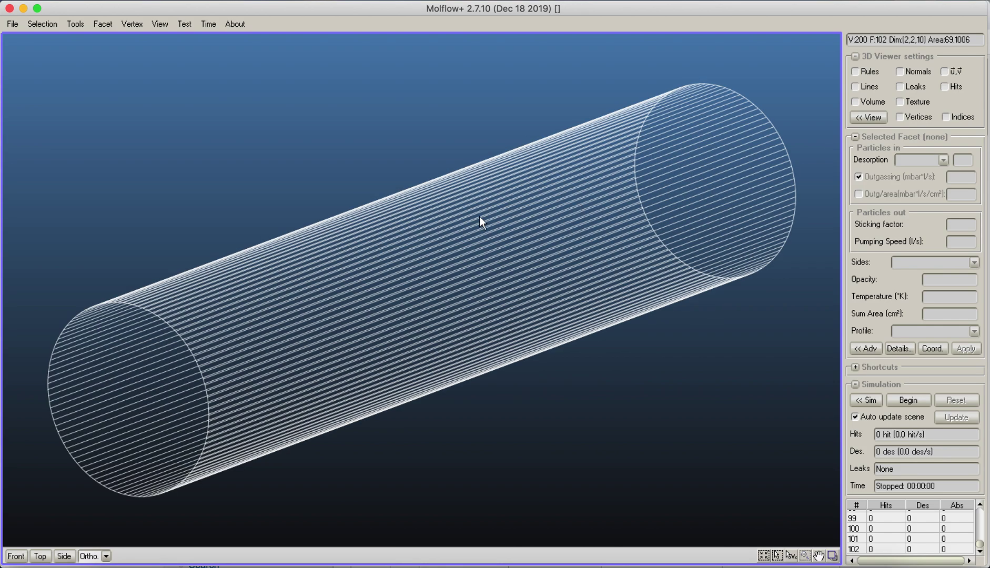
Select wall strip 39 and Ctrl-add strips 40 and 41
{"action": "left_click", "coordinate": [285, 309]}
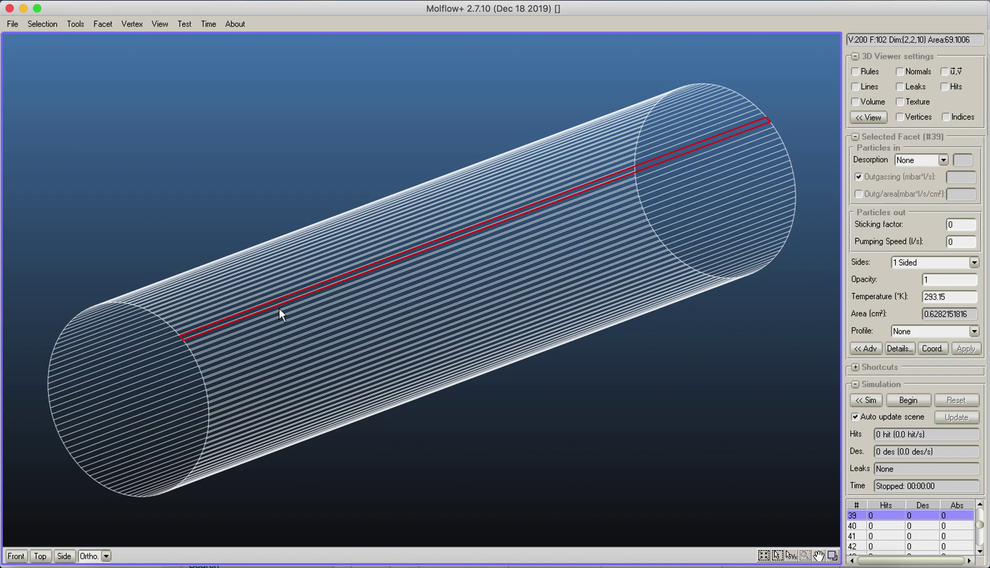
{"action": "left_click", "coordinate": [202, 335], "text": "shift"}
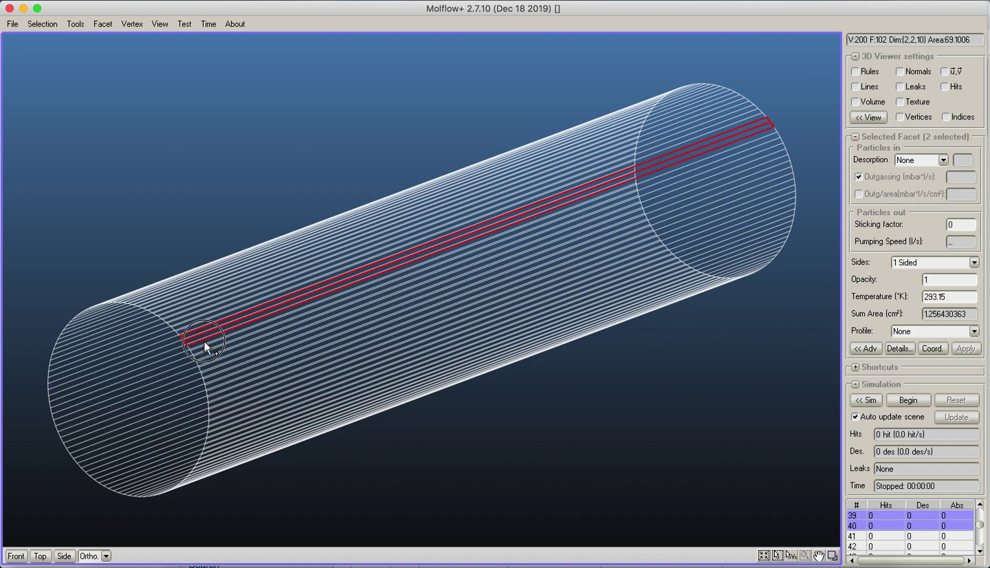
{"action": "left_click", "coordinate": [206, 345], "text": "shift"}
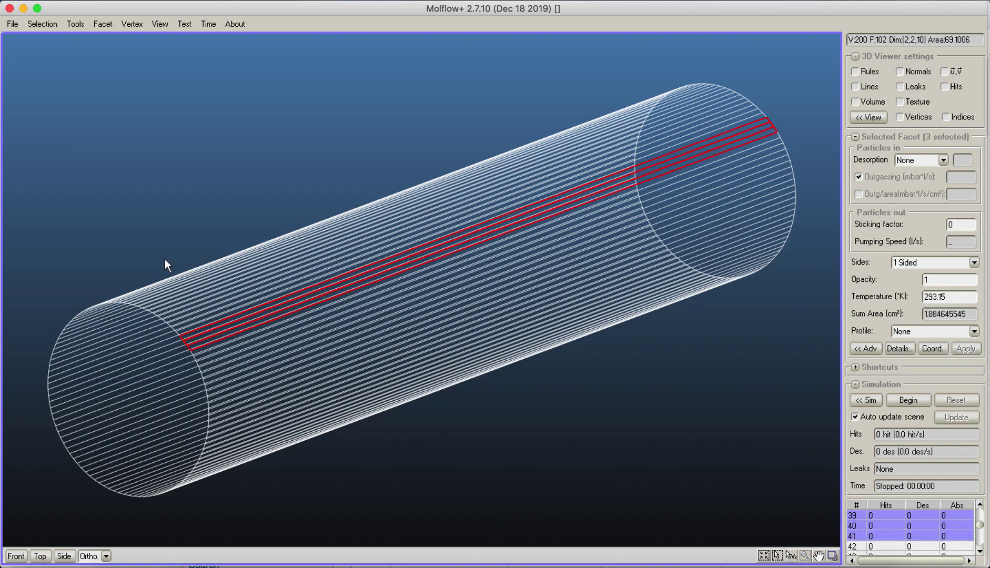
Toggle the left end cap in and out of the selection and add facet 101 and another wall strip
{"action": "left_click", "coordinate": [72, 386], "text": "shift"}
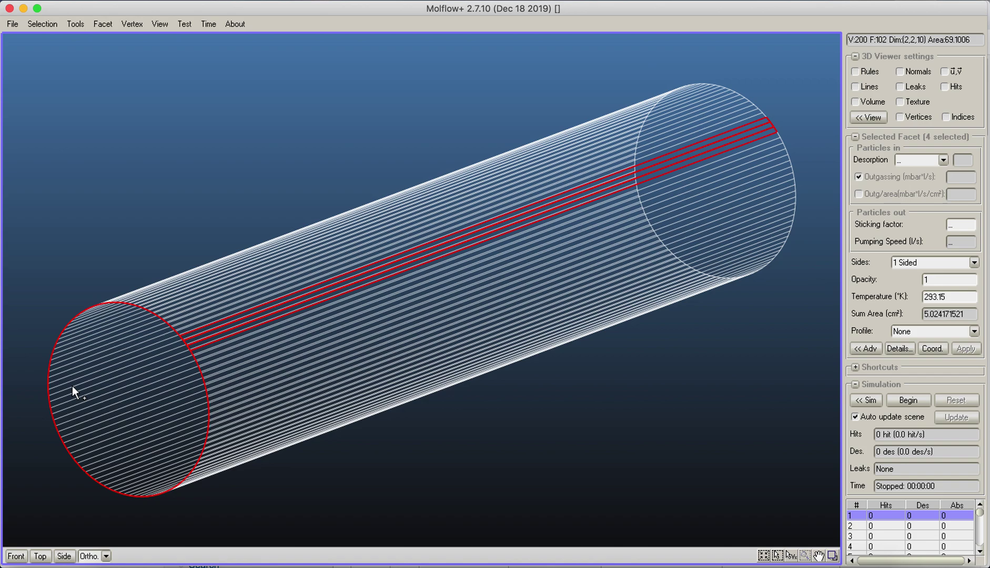
{"action": "left_click", "coordinate": [72, 386], "text": "ctrl"}
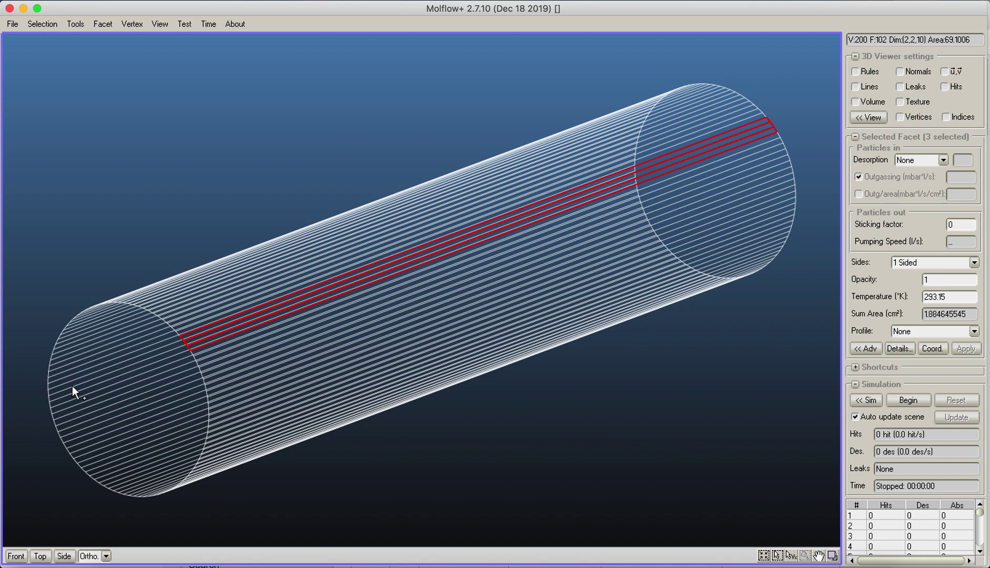
{"action": "left_click", "coordinate": [72, 386], "text": "shift"}
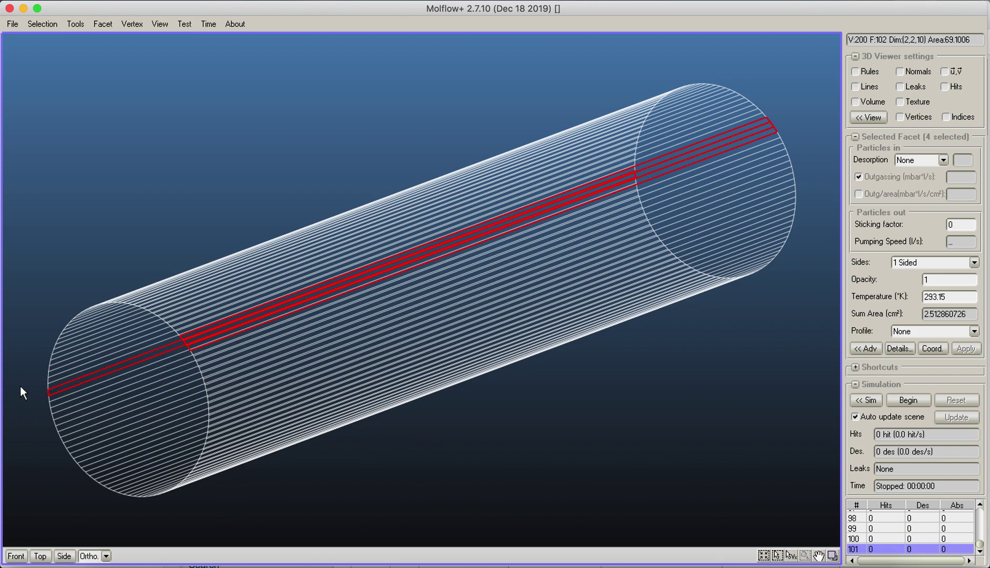
{"action": "left_click", "coordinate": [109, 356], "text": "shift"}
{"action": "left_click", "coordinate": [109, 357], "text": "shift"}
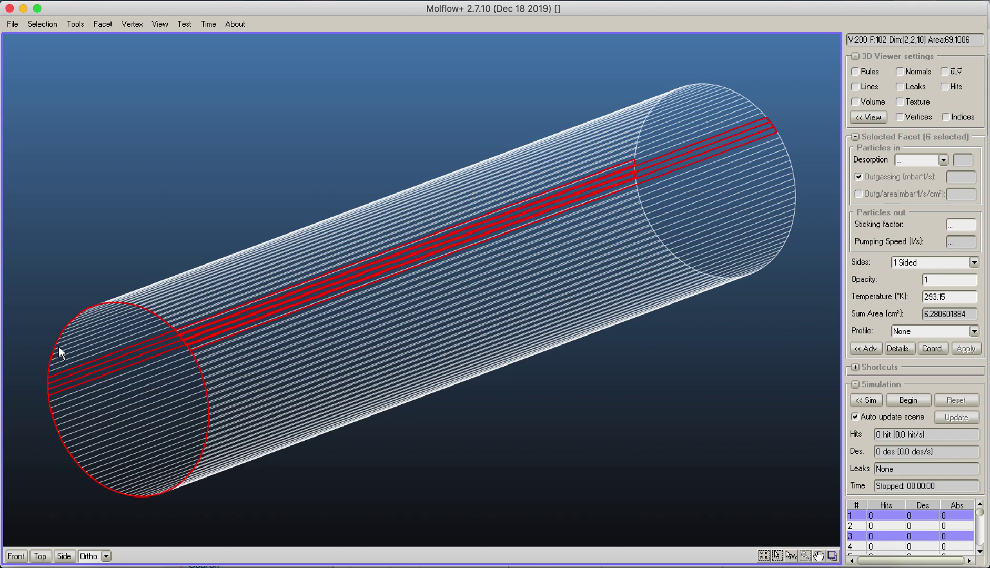
{"action": "left_click_drag", "start_coordinate": [23, 240], "coordinate": [283, 526], "text": "ctrl"}
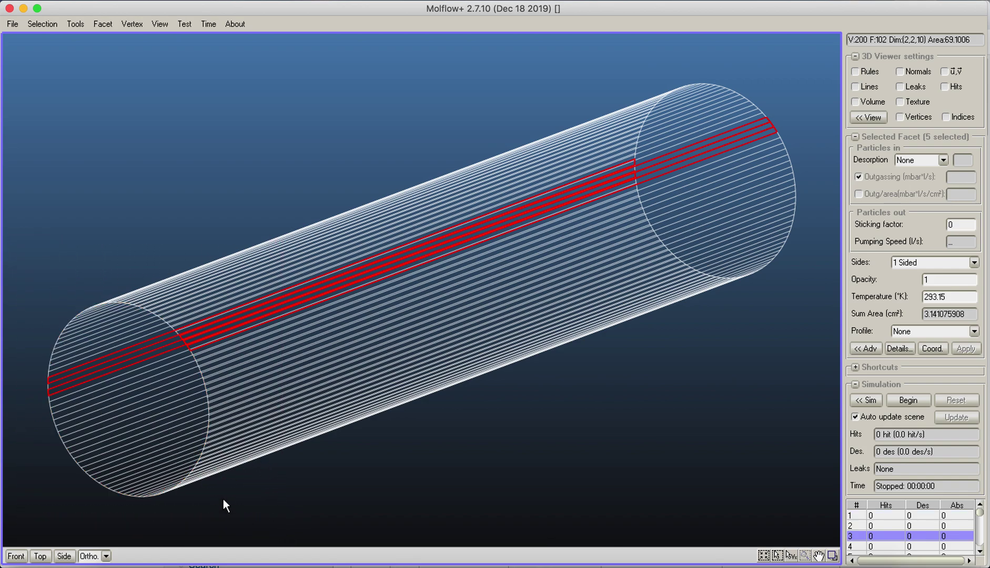
Remove two red strips, toggle the end cap off again, and add a fourth side strip
{"action": "left_click", "coordinate": [58, 391], "text": "ctrl"}
{"action": "left_click", "coordinate": [57, 382], "text": "ctrl"}
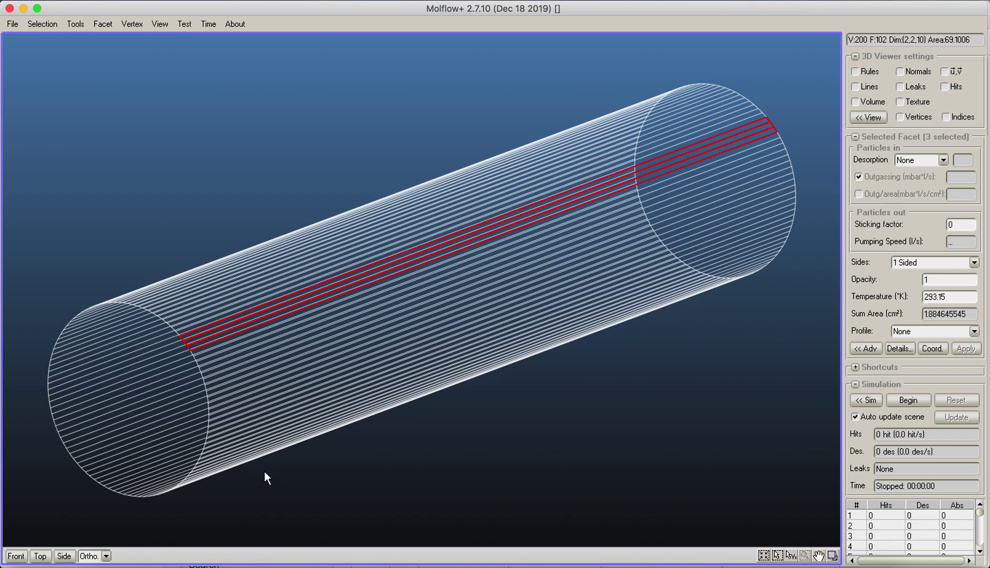
{"action": "left_click", "coordinate": [100, 363], "text": "shift"}
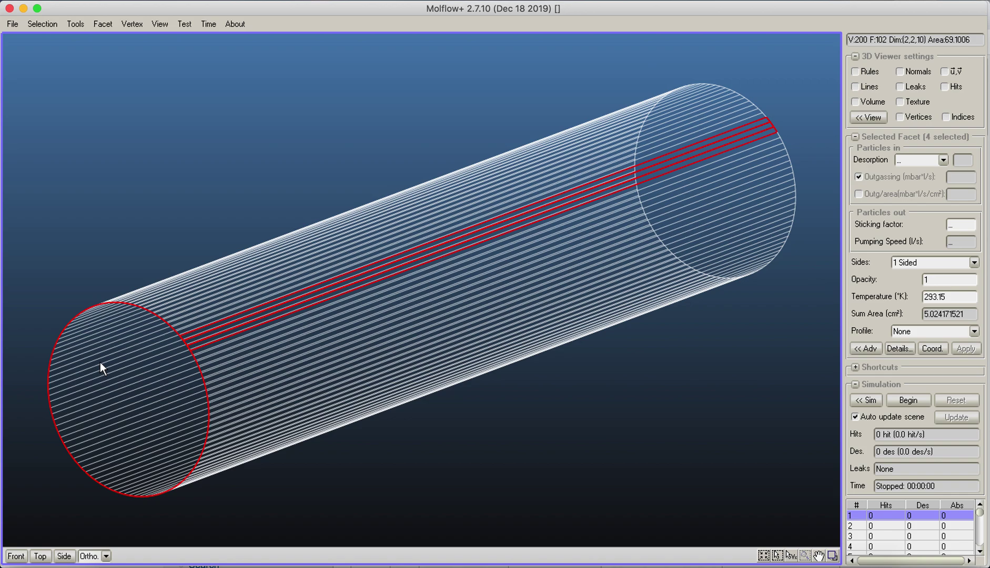
{"action": "left_click", "coordinate": [100, 363], "text": "ctrl"}
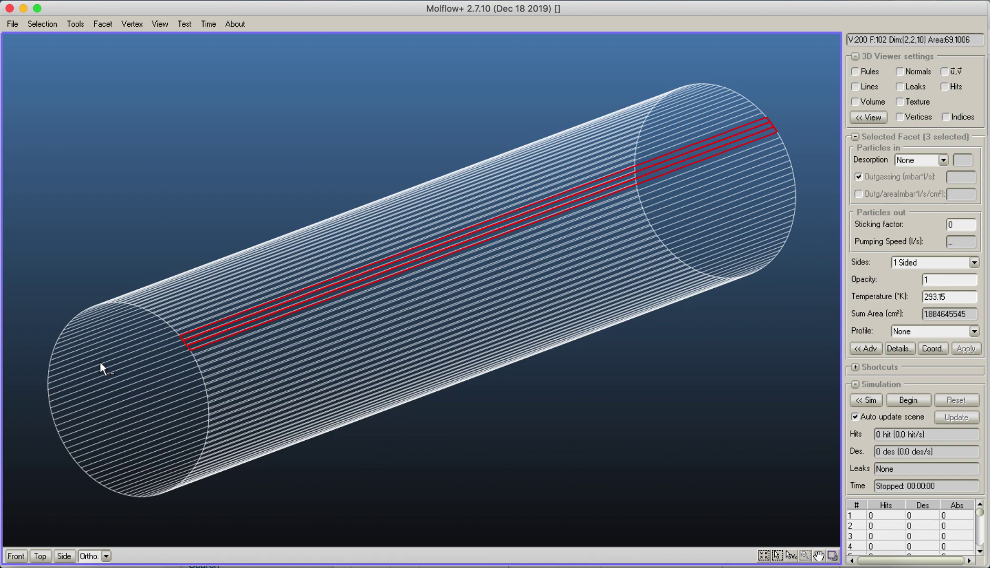
{"action": "left_click", "coordinate": [100, 362], "text": "shift"}
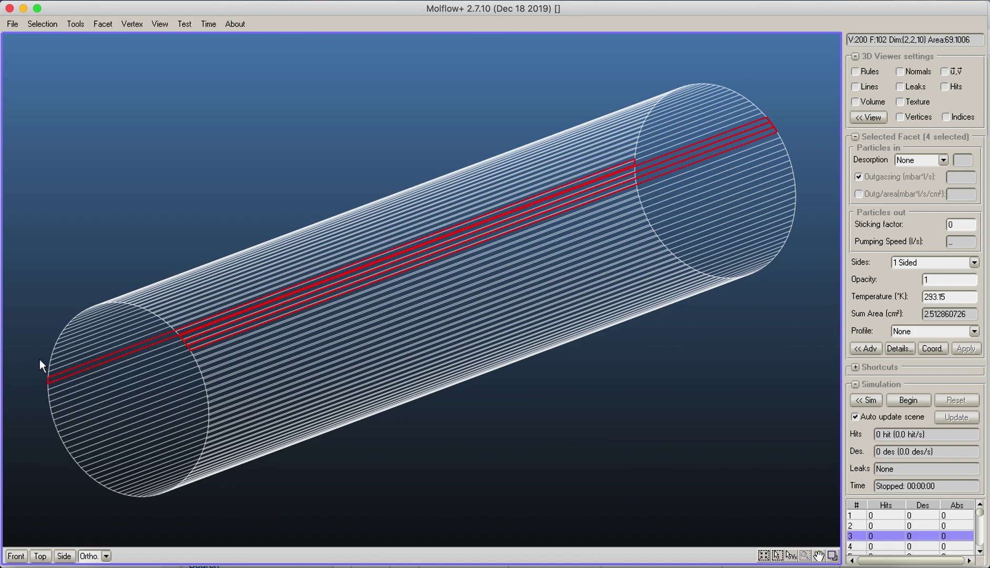
Clear the selection and pick three adjacent side strips plus a separate lower strip
{"action": "left_click", "coordinate": [202, 203]}
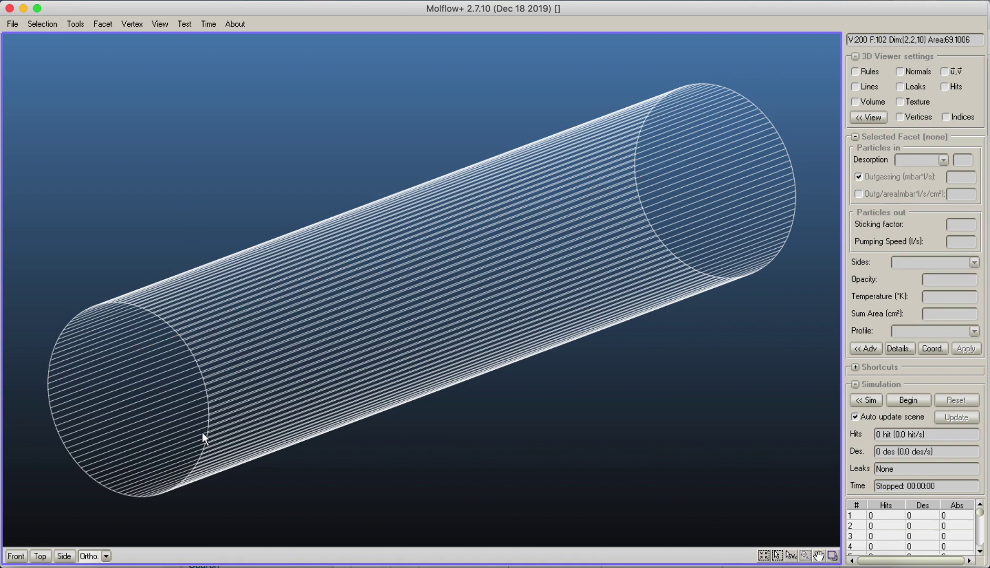
{"action": "left_click", "coordinate": [329, 288]}
{"action": "left_click", "coordinate": [334, 297], "text": "shift"}
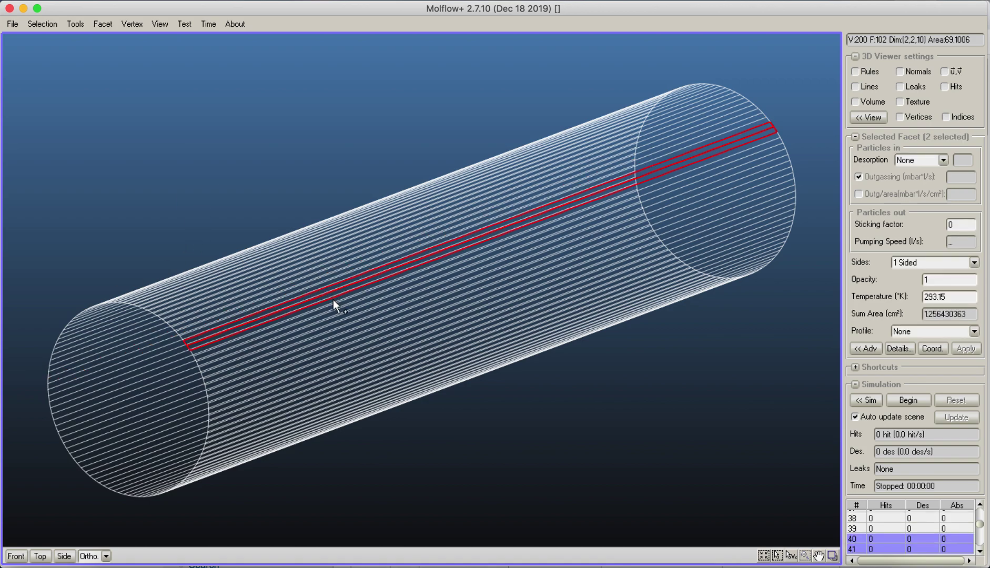
{"action": "left_click", "coordinate": [335, 311], "text": "shift"}
{"action": "left_click", "coordinate": [333, 354], "text": "shift"}
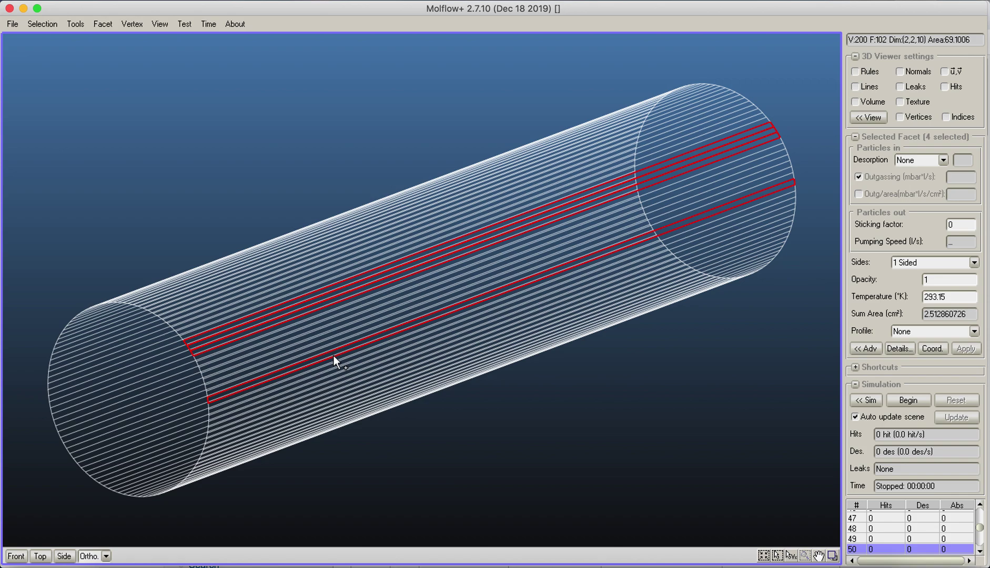
Toggle the end cap off, add side facet 91, and rotate the pipe to inspect the five strips
{"action": "left_click", "coordinate": [144, 419], "text": "shift"}
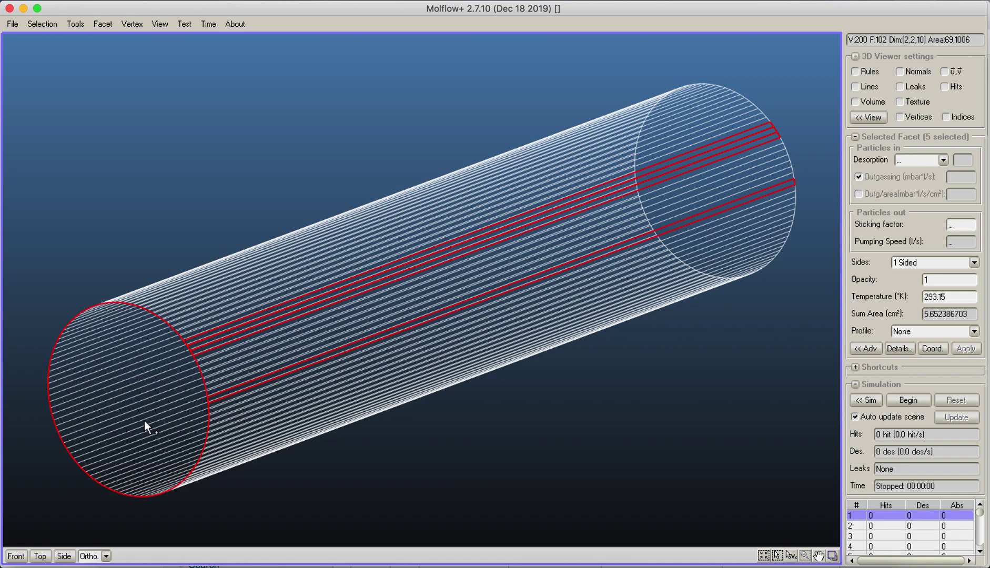
{"action": "left_click", "coordinate": [143, 420], "text": "shift"}
{"action": "left_click", "coordinate": [144, 419], "text": "shift"}
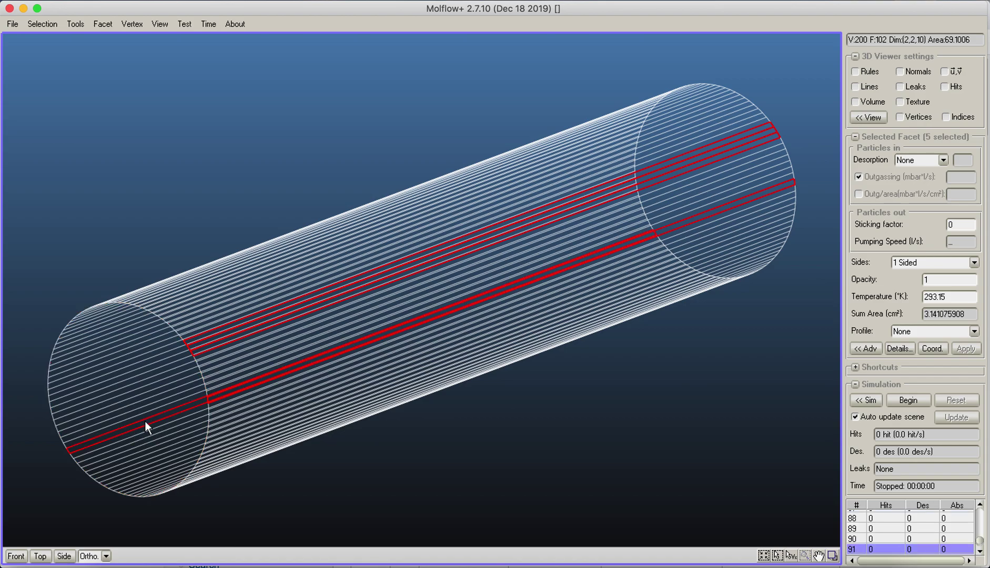
{"action": "right_click_drag", "start_coordinate": [145, 421], "coordinate": [194, 393]}
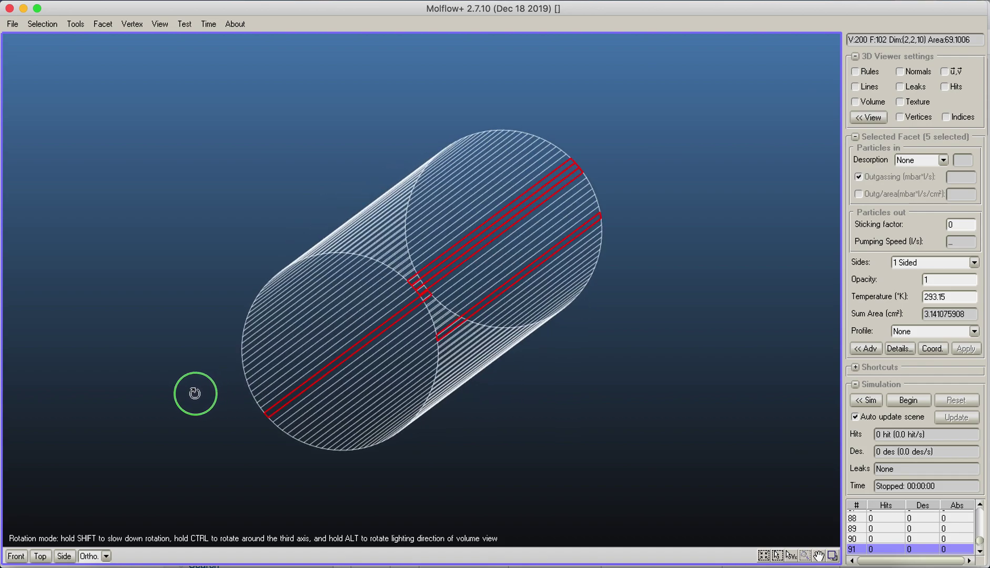
{"action": "right_click_drag", "start_coordinate": [376, 270], "coordinate": [352, 169]}
{"action": "mouse_move", "coordinate": [286, 171]}
{"action": "right_mouse_down"}
{"action": "mouse_move", "coordinate": [258, 167]}
{"action": "mouse_move", "coordinate": [288, 188]}
{"action": "right_mouse_up"}
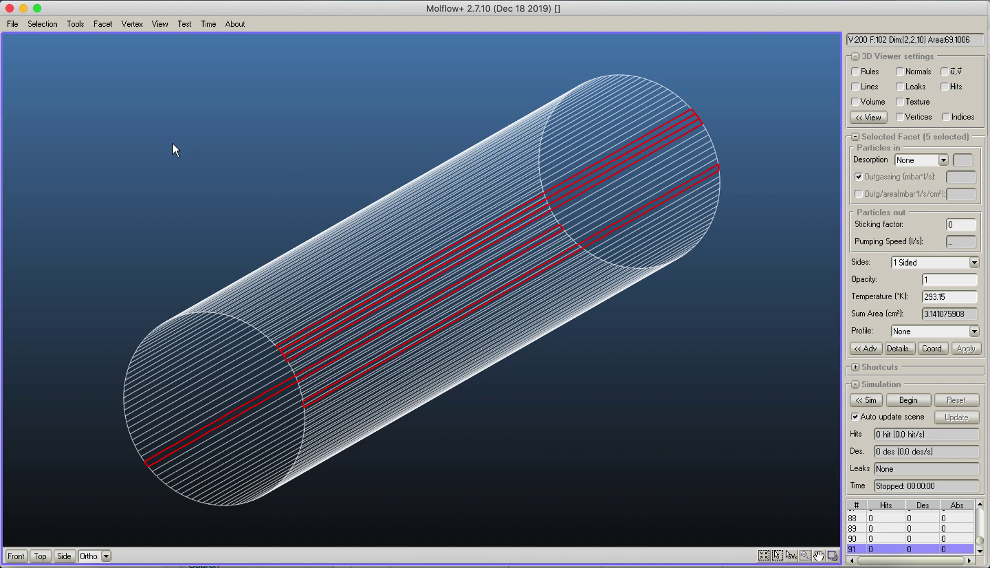
{"action": "mouse_move", "coordinate": [271, 284]}
{"action": "right_mouse_down"}
{"action": "mouse_move", "coordinate": [320, 243]}
{"action": "mouse_move", "coordinate": [391, 269]}
{"action": "mouse_move", "coordinate": [316, 283]}
{"action": "mouse_move", "coordinate": [269, 271]}
{"action": "mouse_move", "coordinate": [274, 283]}
{"action": "right_mouse_up"}
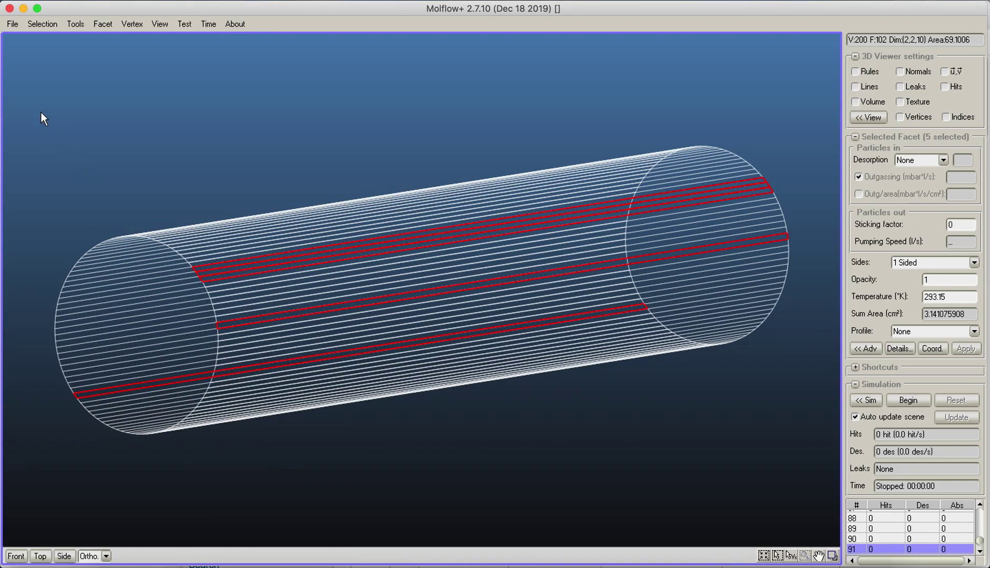
Memorize the current selection as a new group named 'five facets', then deselect all facets
{"action": "left_click", "coordinate": [53, 27]}
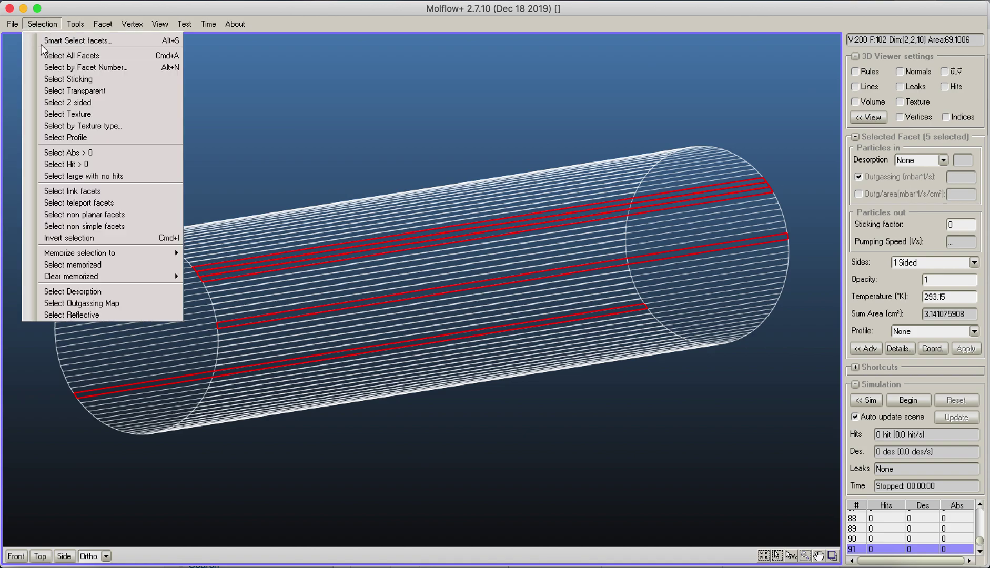
{"action": "mouse_move", "coordinate": [82, 254]}
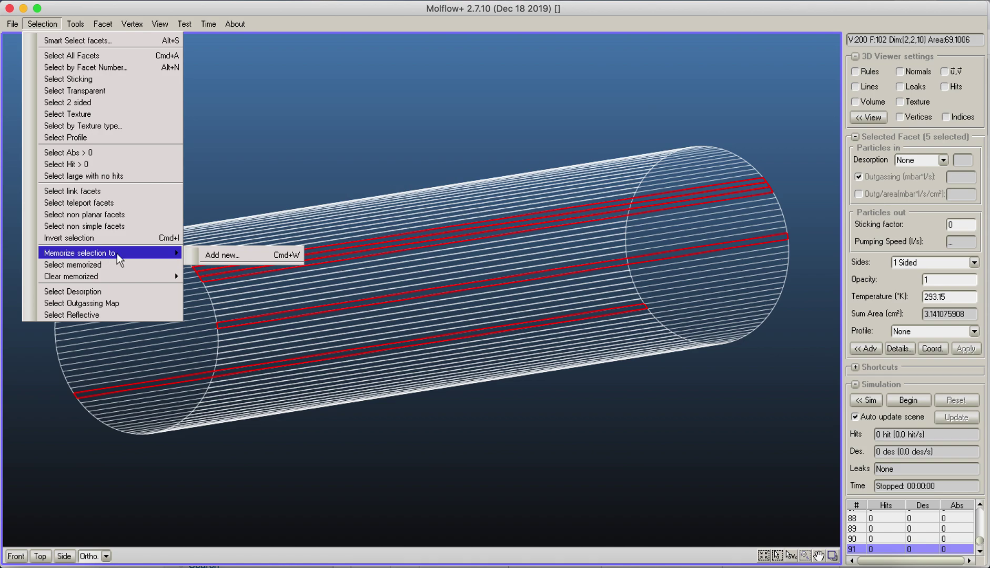
{"action": "left_click", "coordinate": [250, 262]}
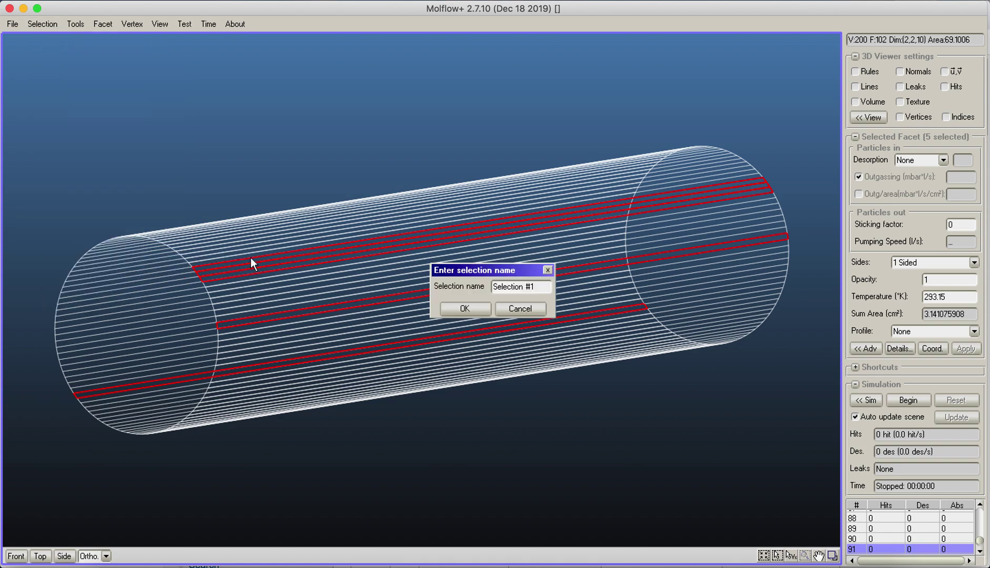
{"action": "left_click_drag", "start_coordinate": [552, 286], "coordinate": [425, 270]}
{"action": "type", "text": "five facets"}
{"action": "left_click", "coordinate": [465, 308]}
{"action": "left_click", "coordinate": [136, 177]}
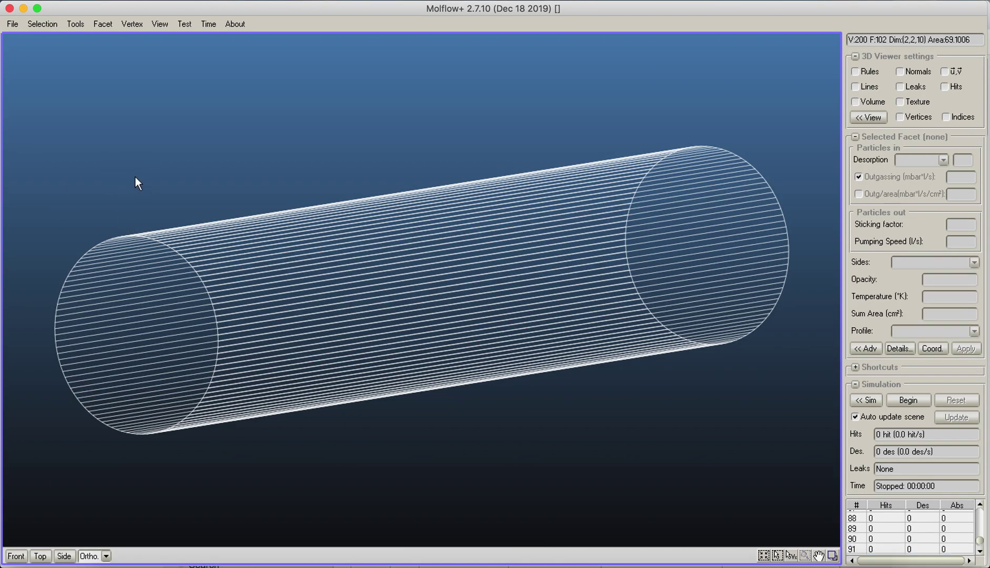
{"action": "right_click_drag", "start_coordinate": [135, 177], "coordinate": [146, 194]}
Recall the 'five facets' memorized selection from the Selection menu, then clear it
{"action": "left_click", "coordinate": [40, 26]}
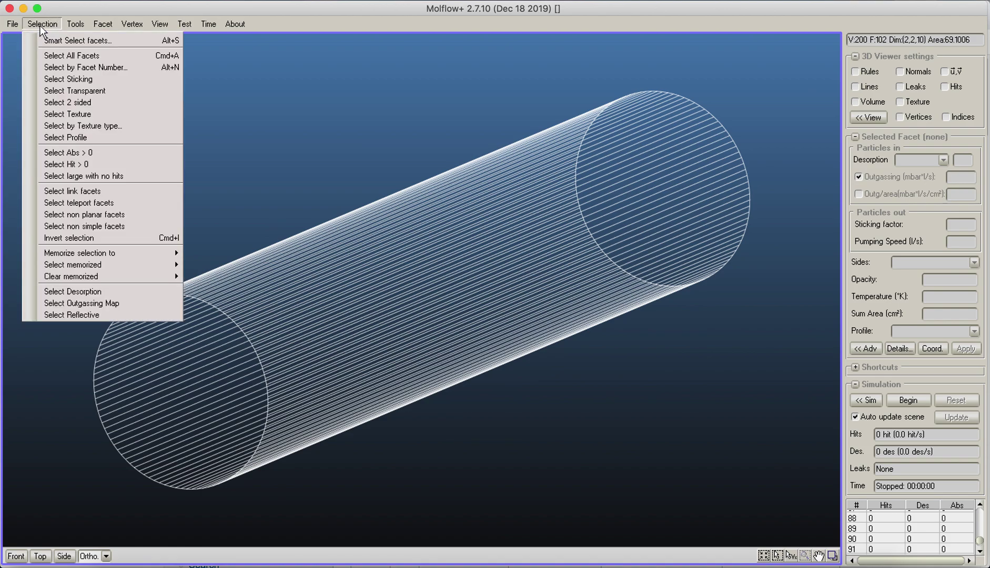
{"action": "mouse_move", "coordinate": [100, 267]}
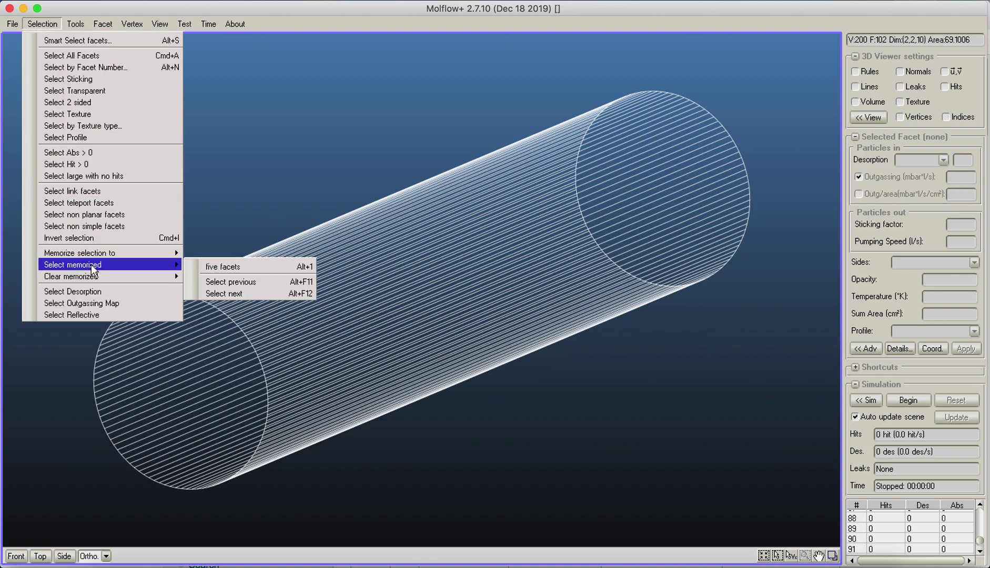
{"action": "left_click", "coordinate": [235, 268]}
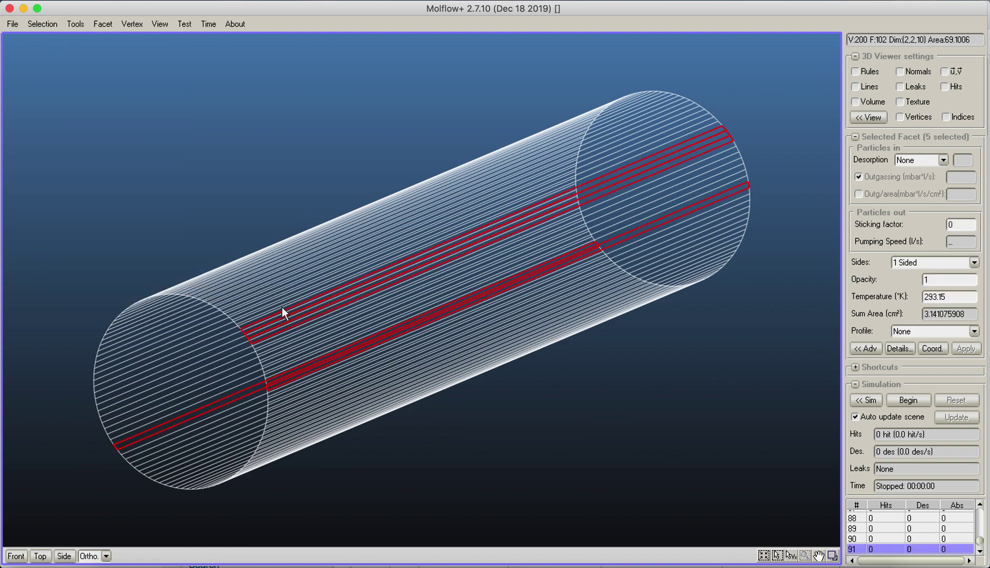
{"action": "left_click", "coordinate": [206, 182]}
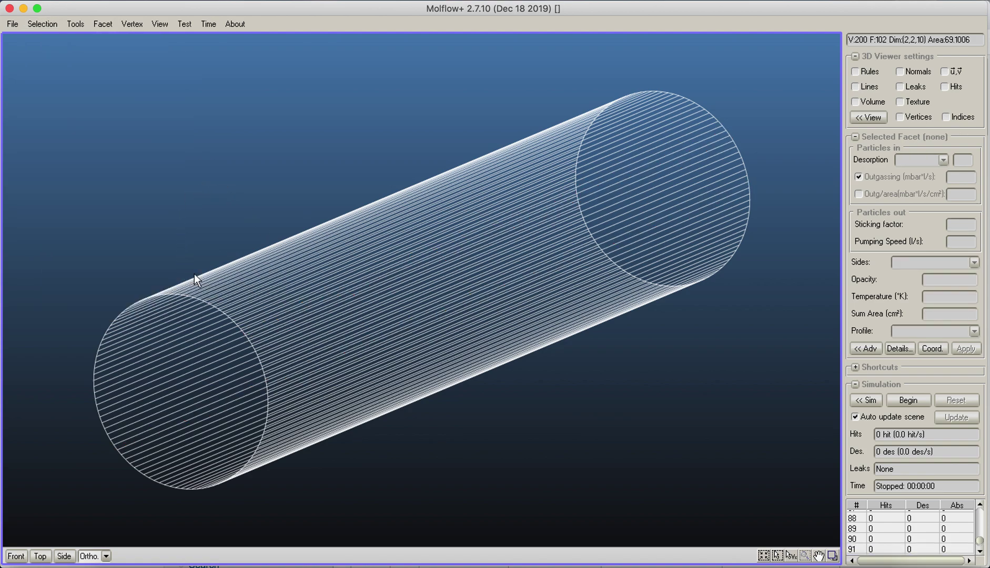
Select top-edge facet #14, browse the Selection menu, deselect it, and switch to the Front view
{"action": "left_click", "coordinate": [217, 282]}
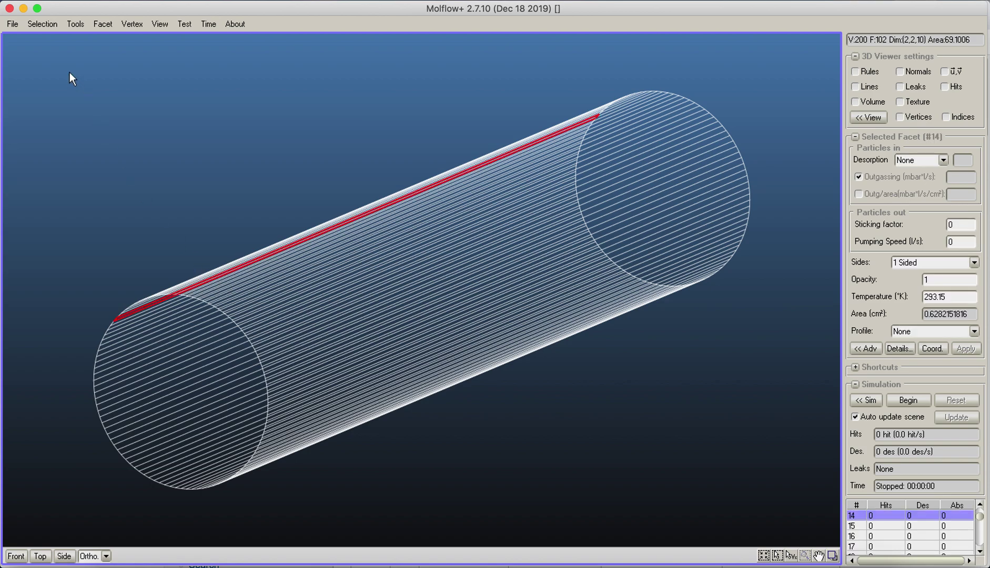
{"action": "left_click", "coordinate": [42, 23]}
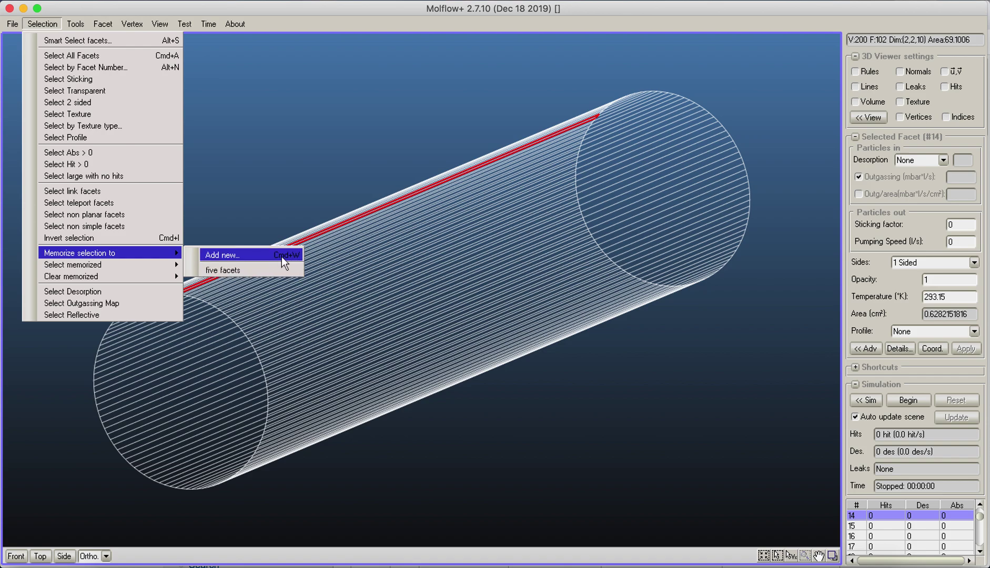
{"action": "mouse_move", "coordinate": [168, 269]}
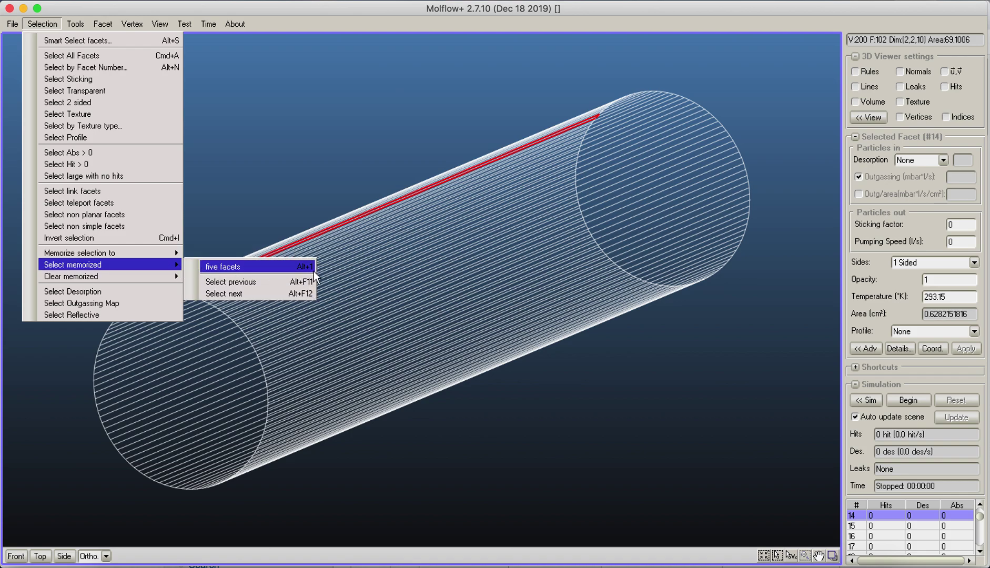
{"action": "left_click", "coordinate": [305, 183]}
{"action": "left_click", "coordinate": [305, 182]}
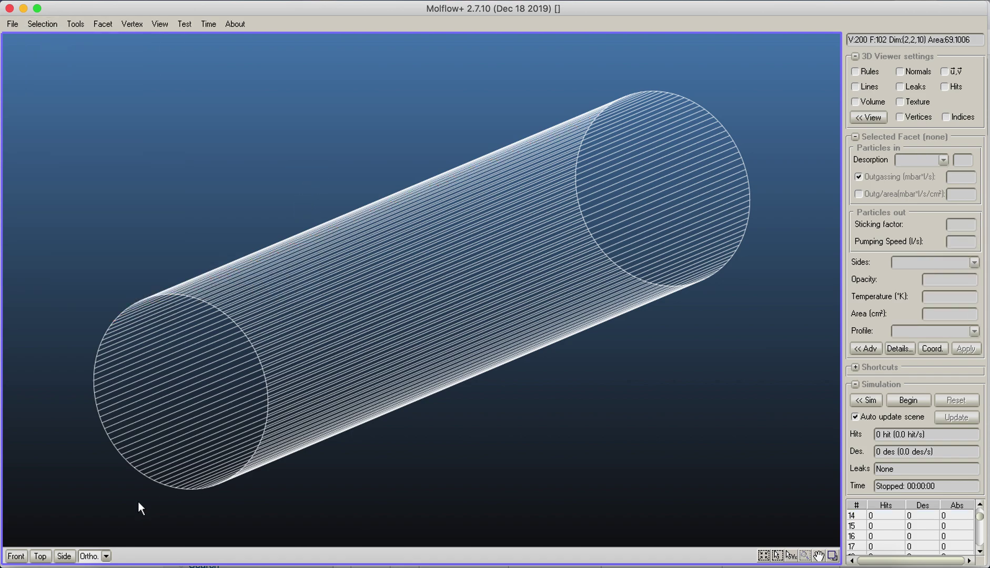
{"action": "left_click", "coordinate": [23, 561]}
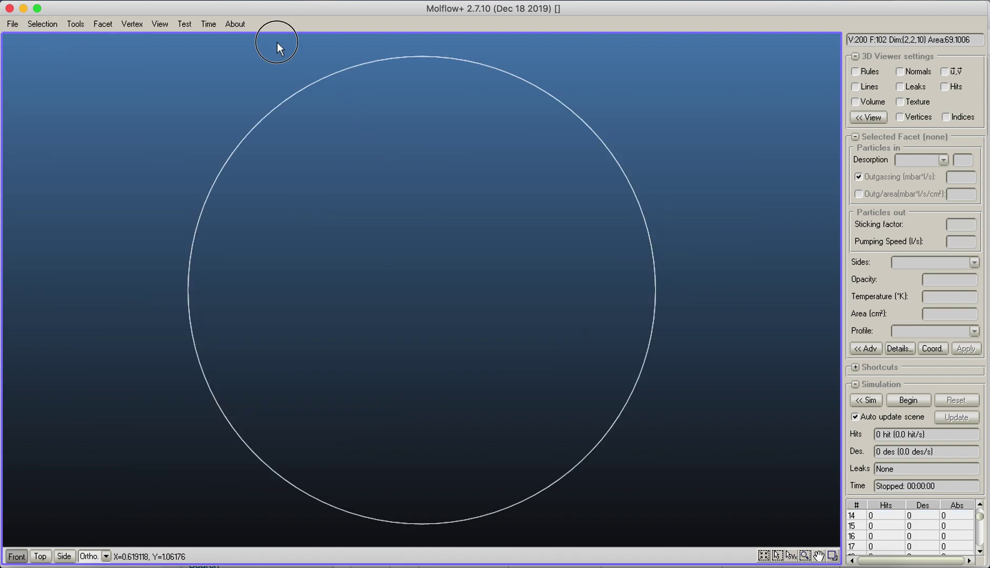
Box-select the top band of facets and memorize it with Ctrl+W as a second group, then deselect
{"action": "left_click_drag", "start_coordinate": [275, 40], "coordinate": [544, 154]}
{"action": "right_click_drag", "start_coordinate": [529, 266], "coordinate": [369, 338]}
{"action": "scroll", "coordinate": [427, 334], "scroll_direction": "down", "scroll_amount": 5}
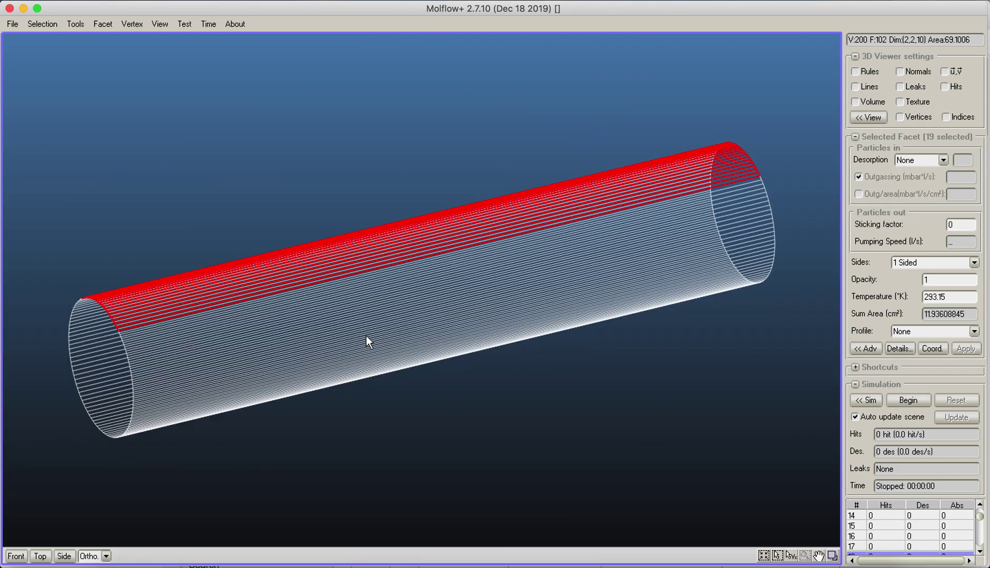
{"action": "key", "text": "ctrl+w"}
{"action": "left_click", "coordinate": [484, 312]}
{"action": "left_click", "coordinate": [482, 398]}
Switch between the two memorized groups with Alt+1 and Alt+2, ending on the 19-facet top band
{"action": "key", "text": "alt+1"}
{"action": "key", "text": "alt+2"}
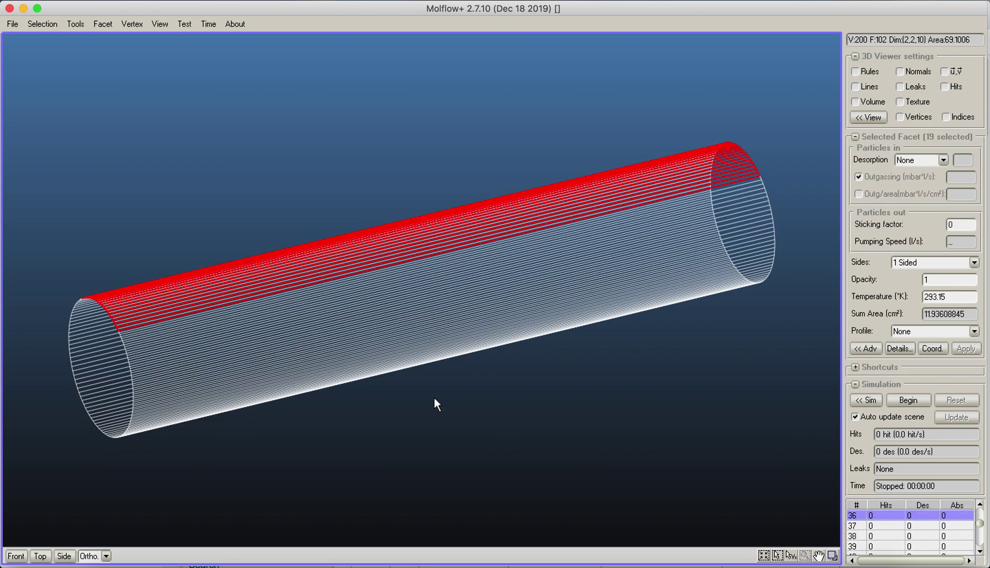
{"action": "key", "text": "alt+1"}
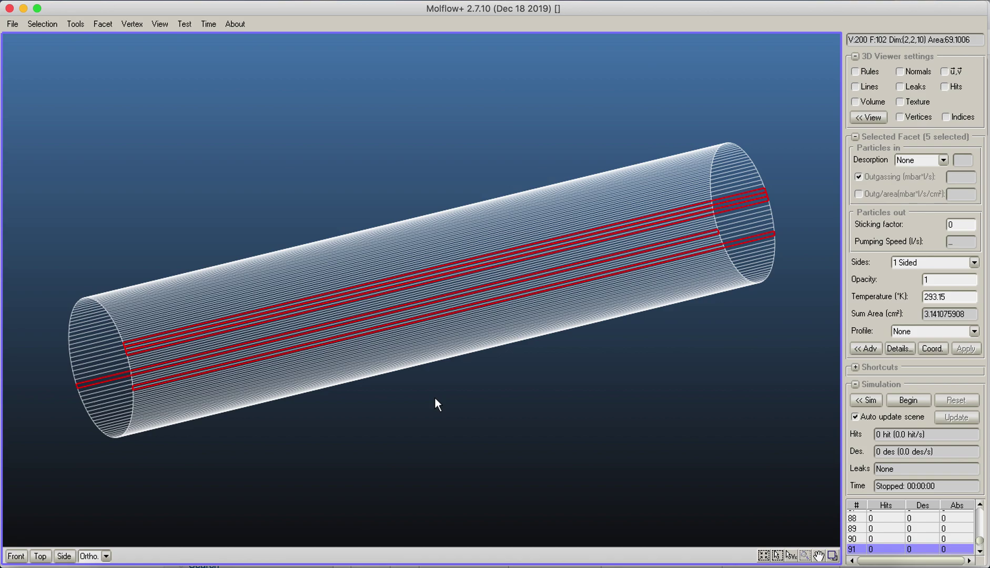
{"action": "key", "text": "alt+2"}
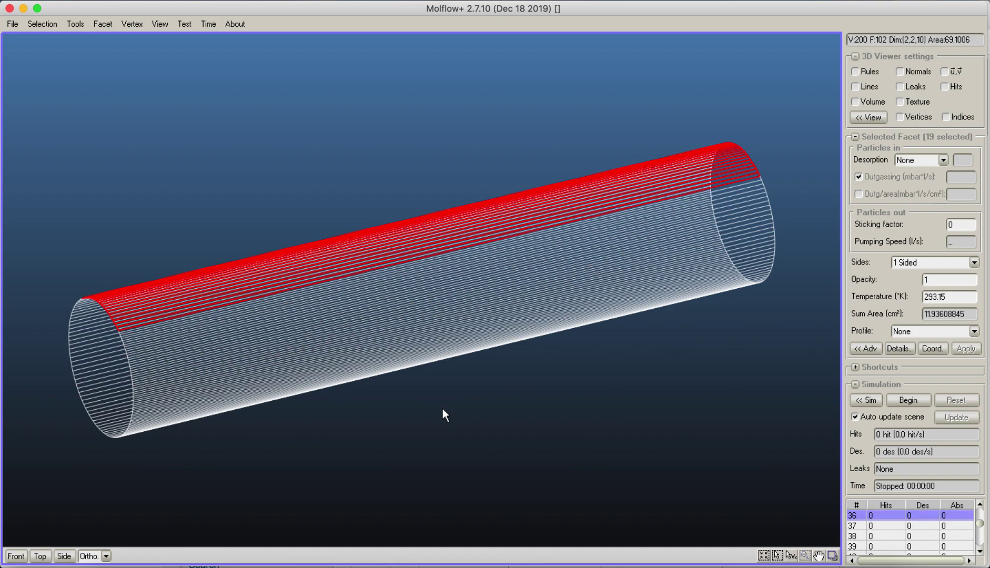
{"action": "key", "text": "alt+1"}
{"action": "key", "text": "alt+2"}
{"action": "key", "text": "alt+1"}
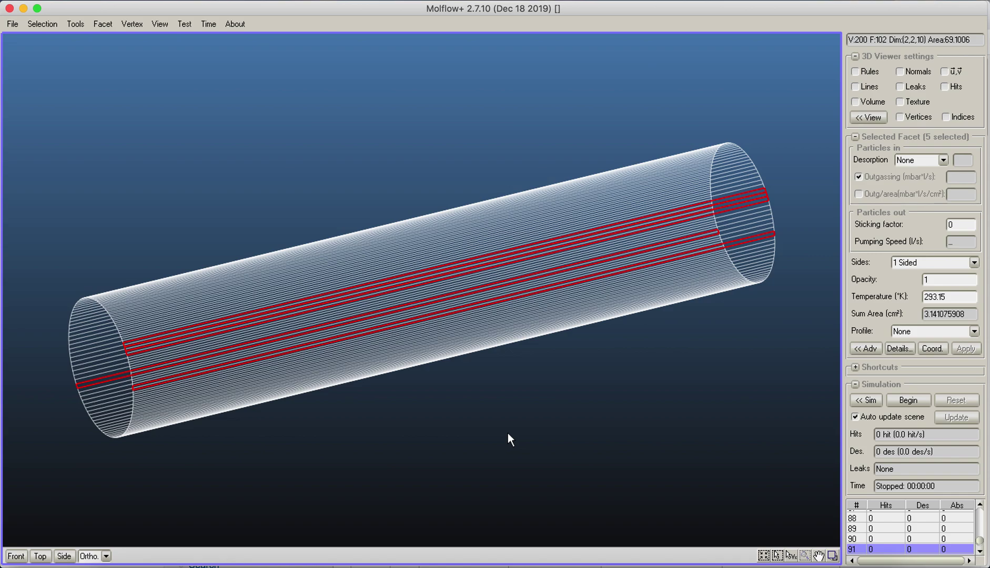
{"action": "key", "text": "alt+2"}
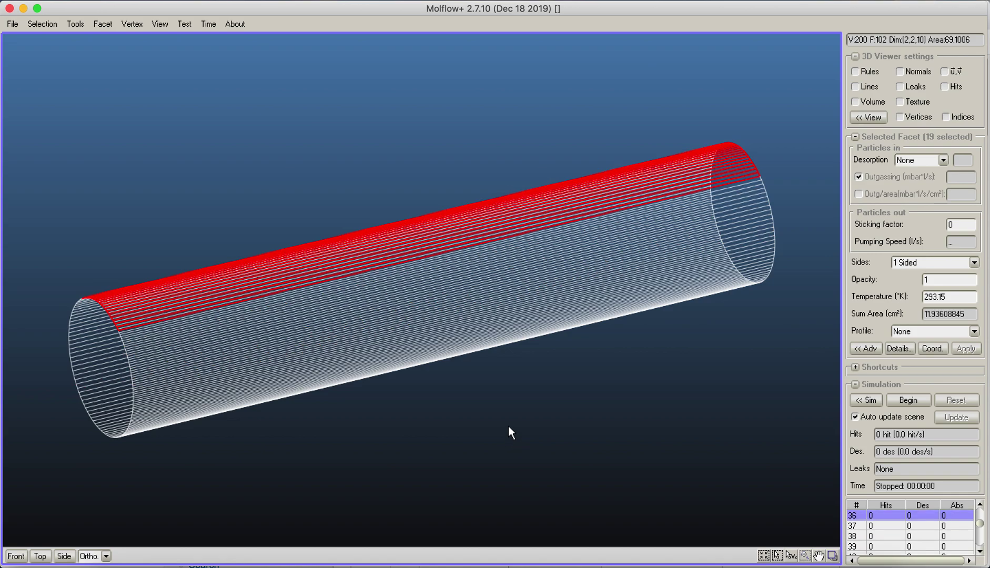
Add the five stripes and memorize the 24 facets as Selection #3, then recall stripes and deselect
{"action": "left_click", "coordinate": [675, 259], "text": "shift"}
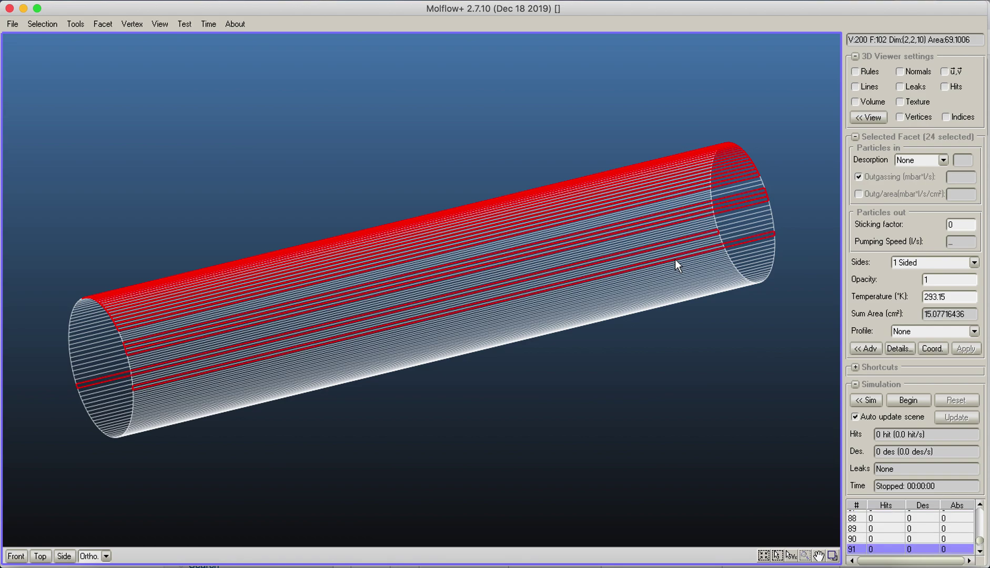
{"action": "key", "text": "ctrl+w"}
{"action": "left_click", "coordinate": [466, 308]}
{"action": "key", "text": "alt+1"}
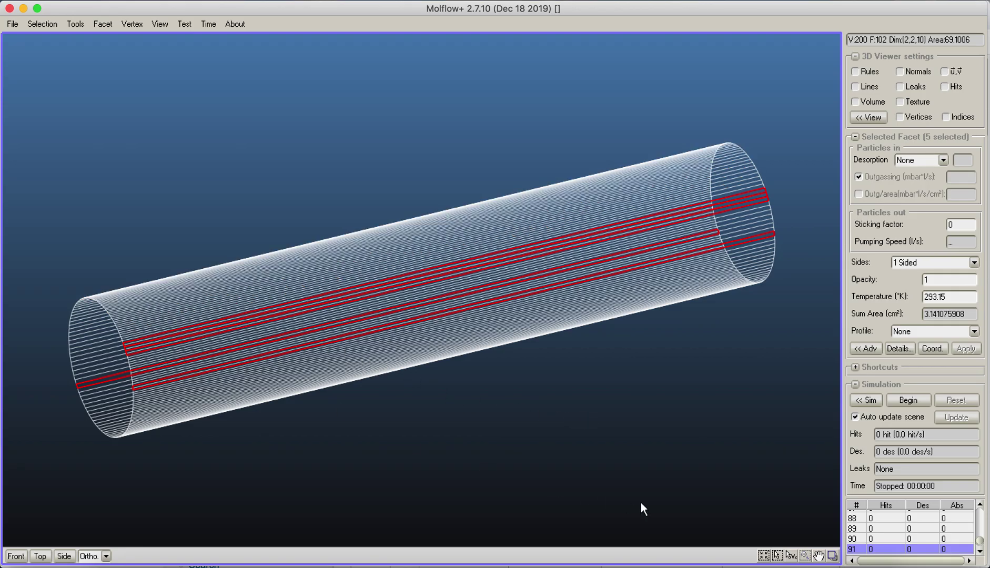
{"action": "right_click_drag", "start_coordinate": [640, 502], "coordinate": [542, 253]}
{"action": "left_click", "coordinate": [530, 353]}
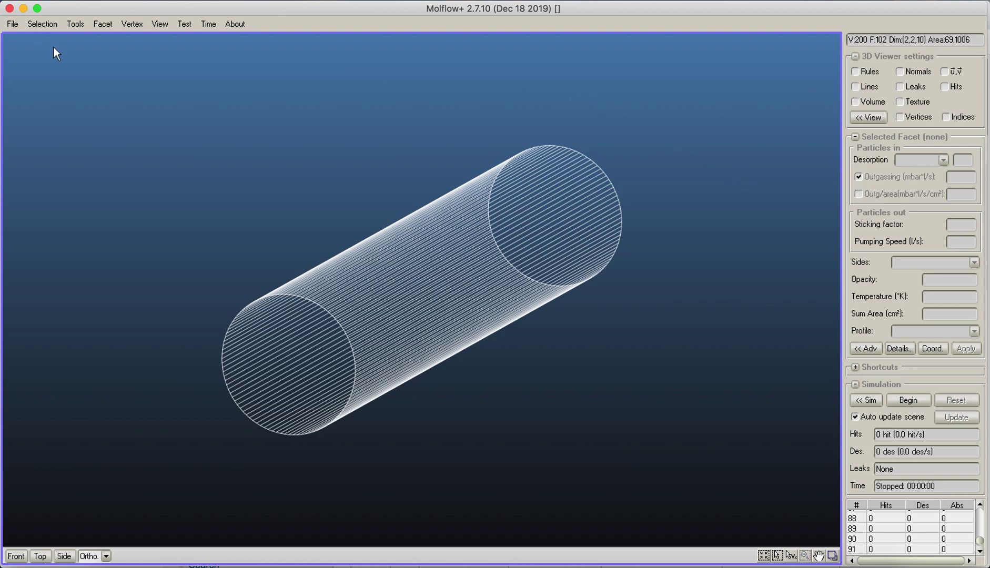
Click several individual wall facets in turn, ending with facet #100, and level the cylinder view
{"action": "right_click_drag", "start_coordinate": [494, 273], "coordinate": [387, 296]}
{"action": "left_click", "coordinate": [386, 303]}
{"action": "left_click", "coordinate": [378, 325]}
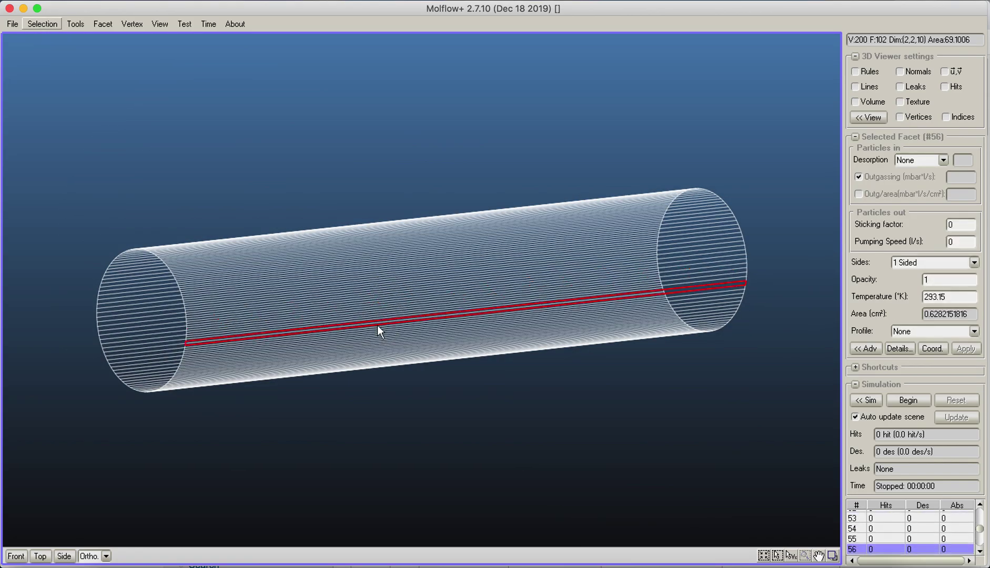
{"action": "left_click", "coordinate": [372, 362]}
{"action": "left_click", "coordinate": [445, 367]}
{"action": "left_click", "coordinate": [416, 294]}
{"action": "right_click_drag", "start_coordinate": [431, 220], "coordinate": [367, 194]}
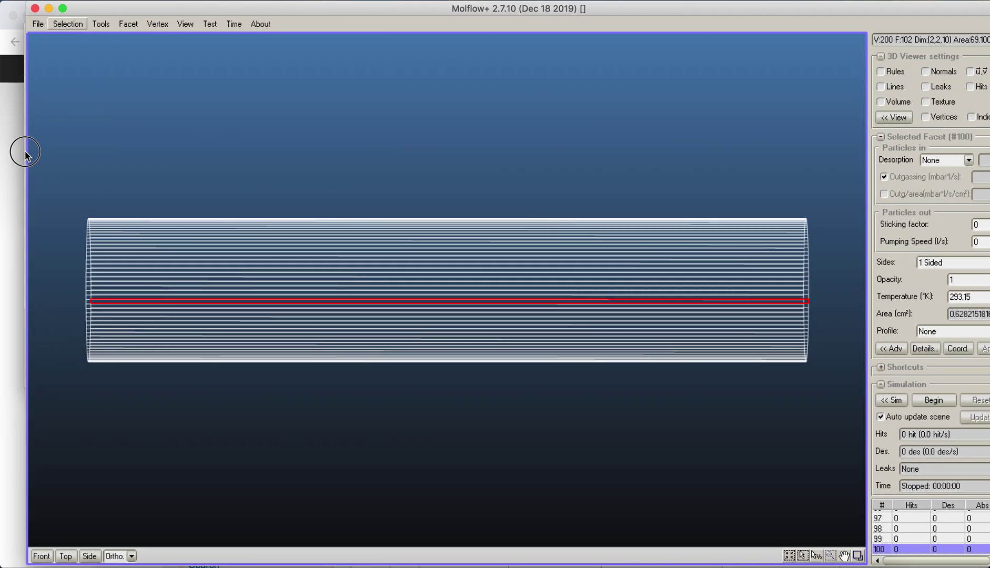
Box-select the whole pipe, box-remove both end caps, then deselect all facets
{"action": "left_click_drag", "start_coordinate": [55, 184], "coordinate": [797, 440]}
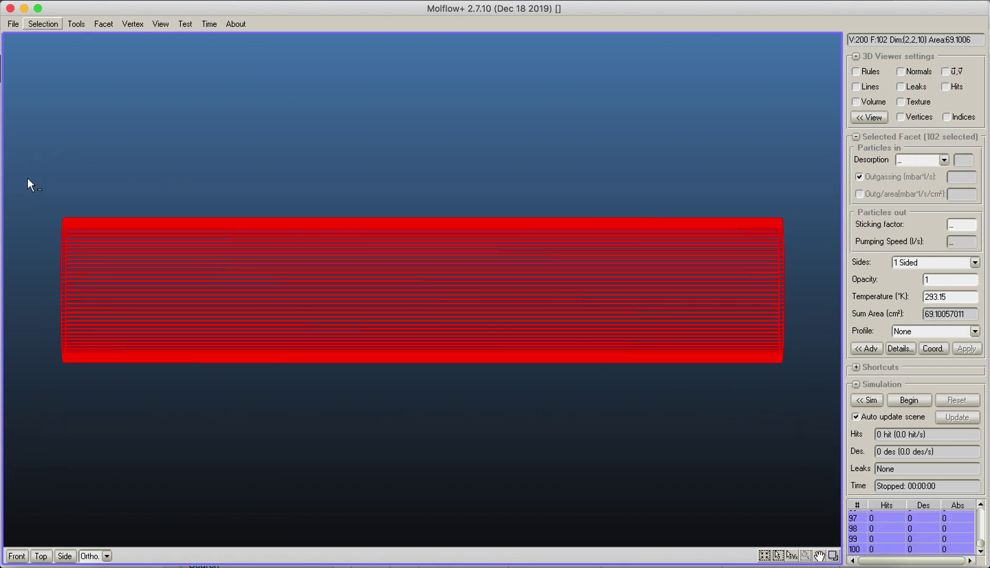
{"action": "left_click_drag", "start_coordinate": [26, 179], "coordinate": [169, 409], "text": "ctrl"}
{"action": "left_click_drag", "start_coordinate": [708, 178], "coordinate": [793, 415], "text": "ctrl"}
{"action": "left_click", "coordinate": [417, 184]}
{"action": "right_click_drag", "start_coordinate": [416, 185], "coordinate": [337, 183]}
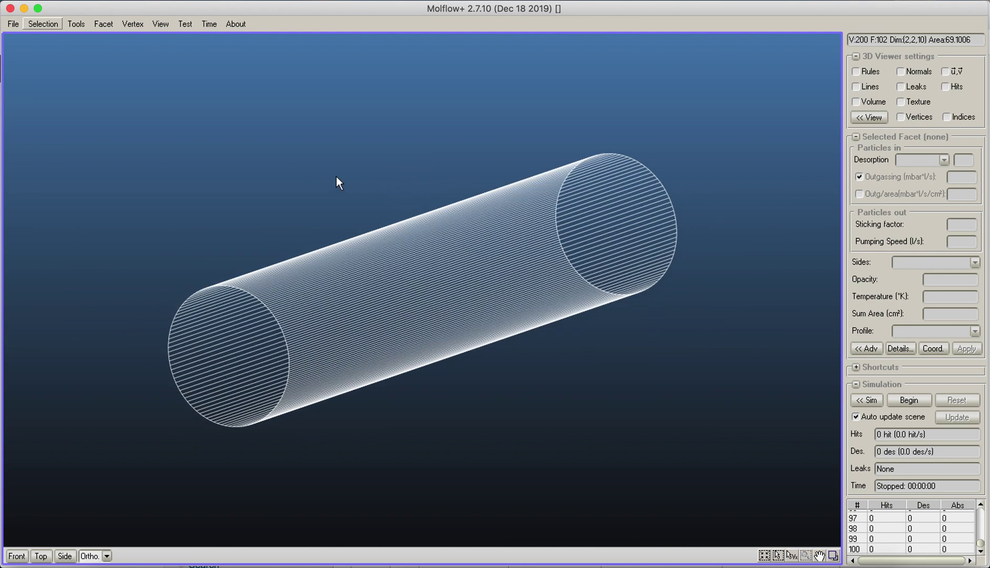
{"action": "left_click", "coordinate": [49, 26]}
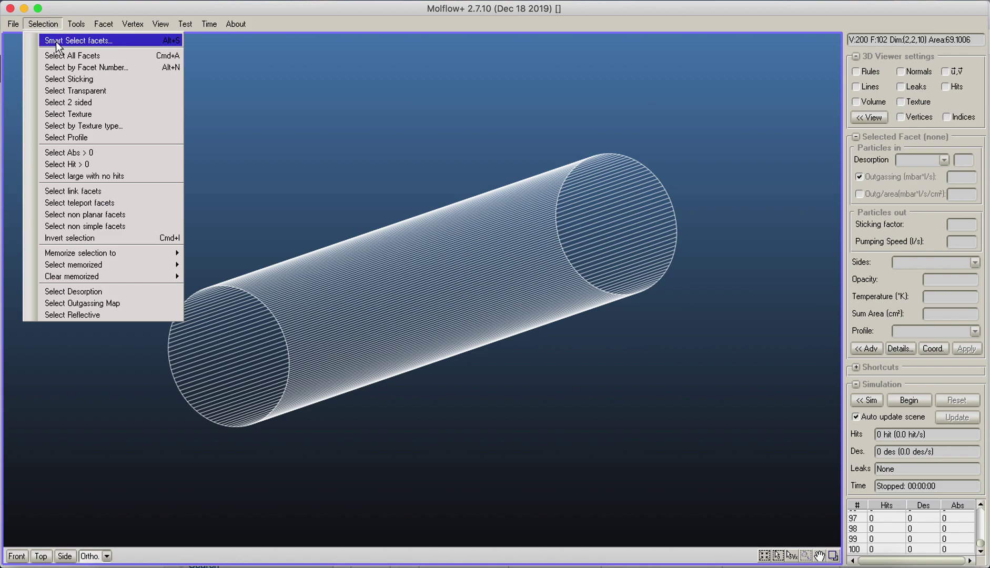
Analyze facet neighbours at 30° in Smart Select facets and smart-select the side wall
{"action": "left_click", "coordinate": [55, 41]}
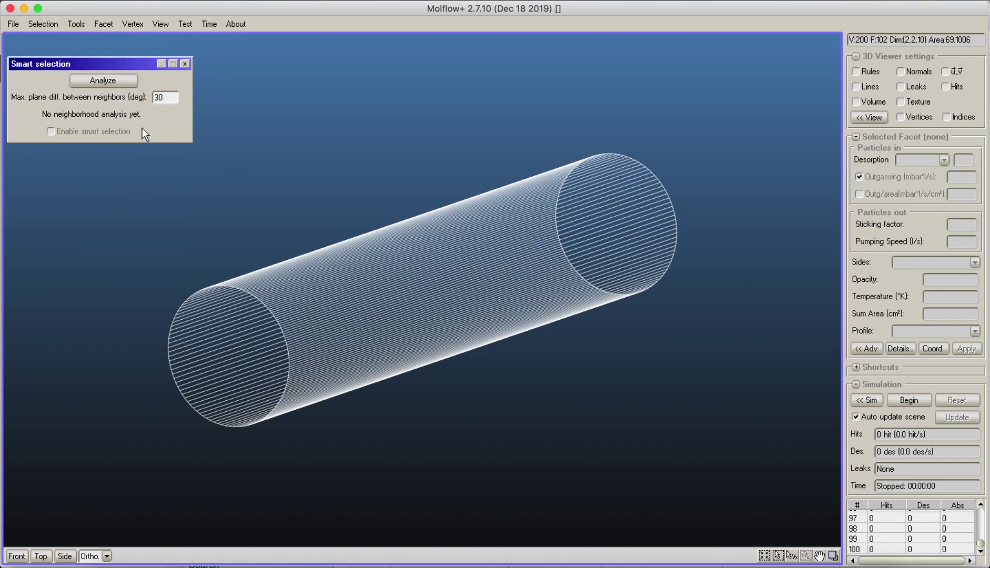
{"action": "left_click", "coordinate": [115, 81]}
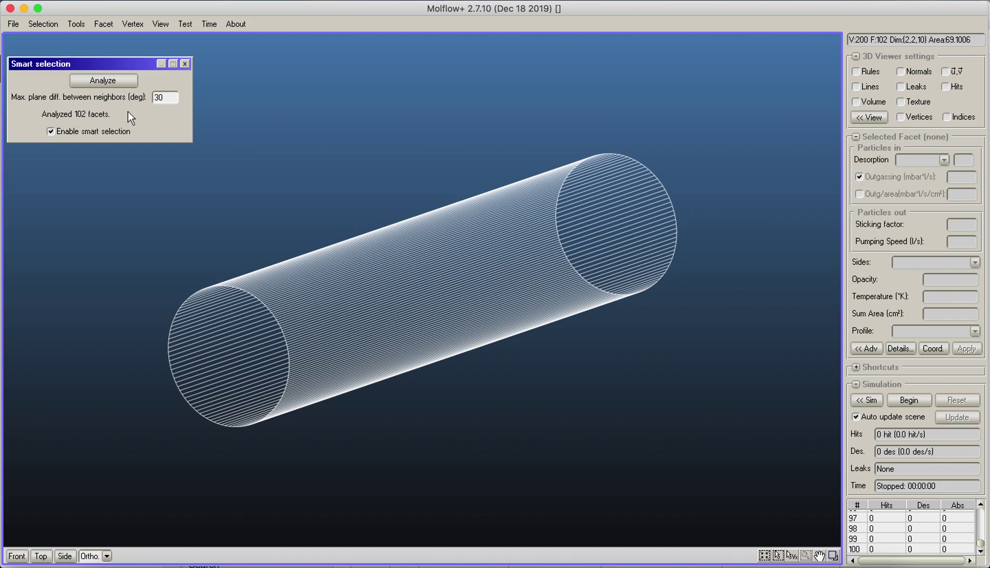
{"action": "left_click", "coordinate": [371, 274]}
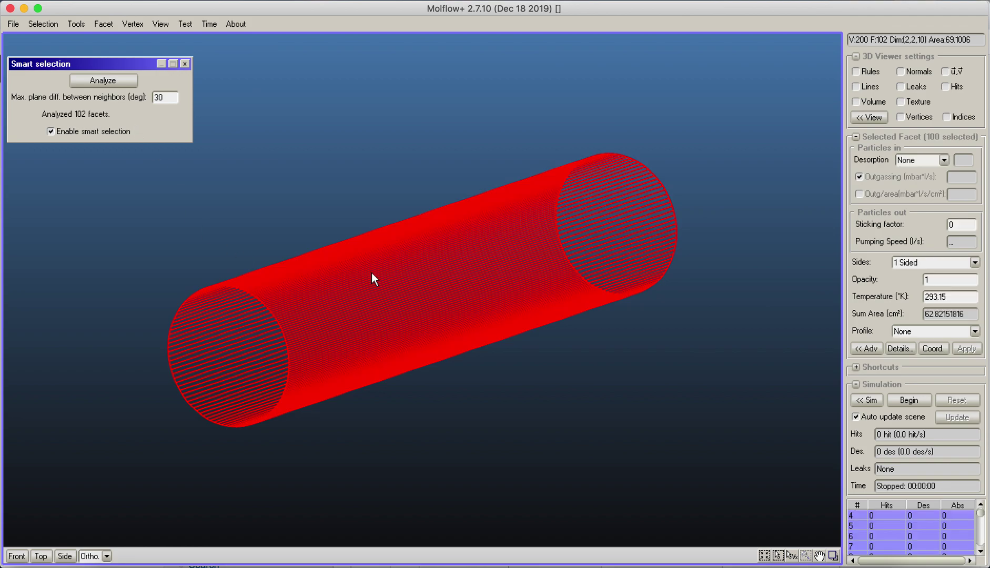
Test smart selection on each end cap and the wall, finishing with all 100 side facets selected
{"action": "left_click", "coordinate": [242, 341]}
{"action": "left_click", "coordinate": [630, 184]}
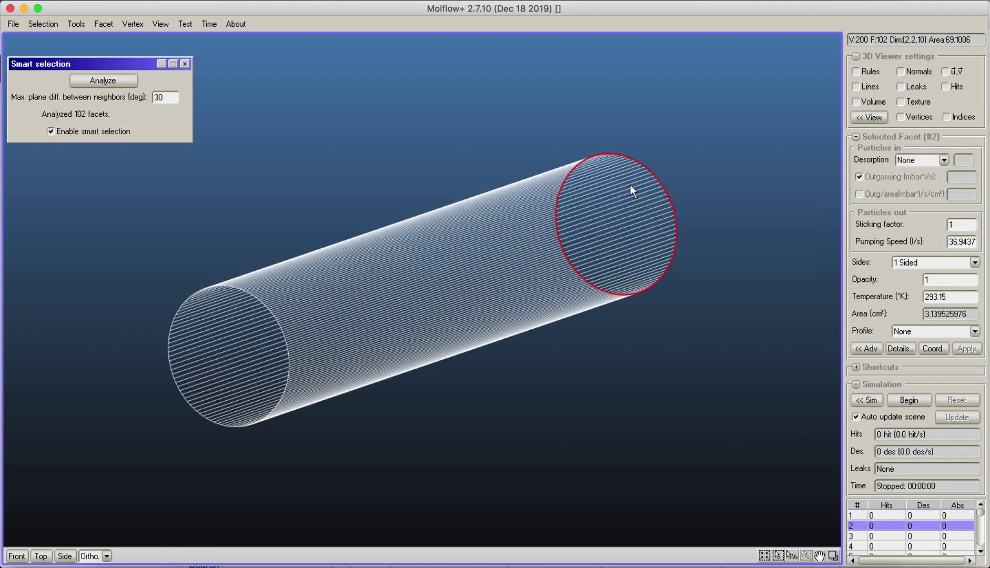
{"action": "left_click", "coordinate": [236, 367]}
{"action": "left_click", "coordinate": [241, 365]}
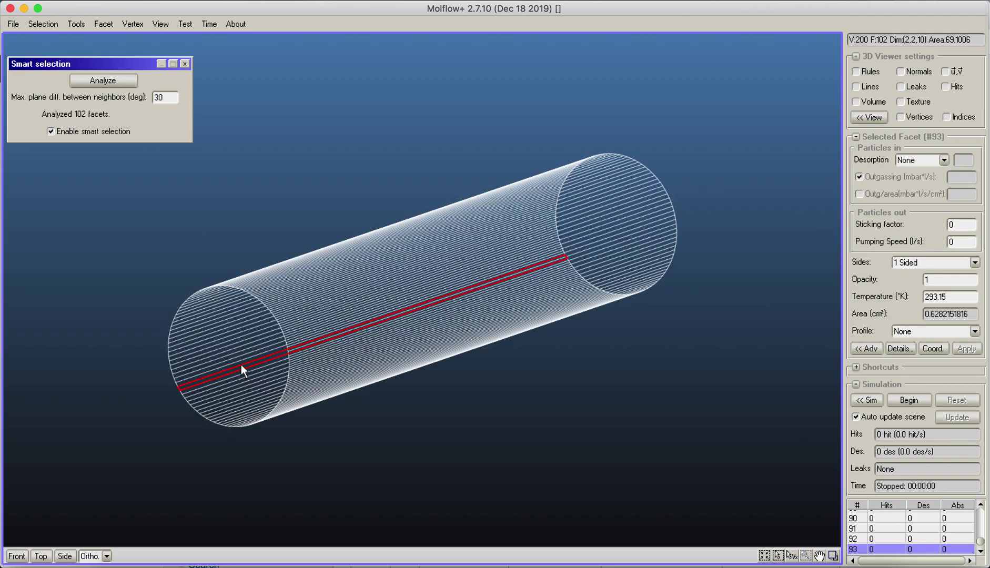
{"action": "left_click", "coordinate": [329, 300]}
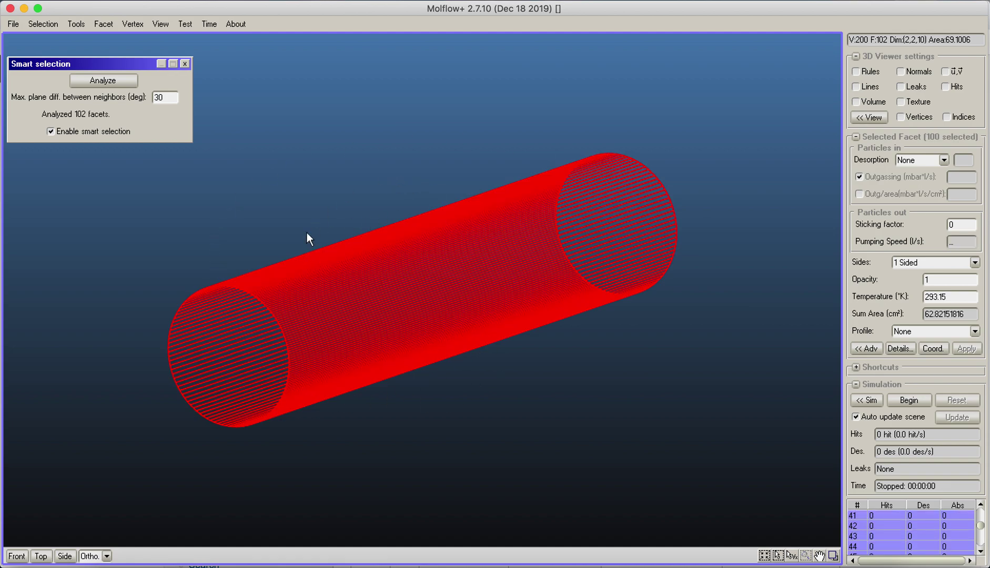
{"action": "mouse_move", "coordinate": [342, 214]}
{"action": "right_mouse_down"}
{"action": "mouse_move", "coordinate": [250, 227]}
{"action": "mouse_move", "coordinate": [120, 379]}
{"action": "right_mouse_up"}
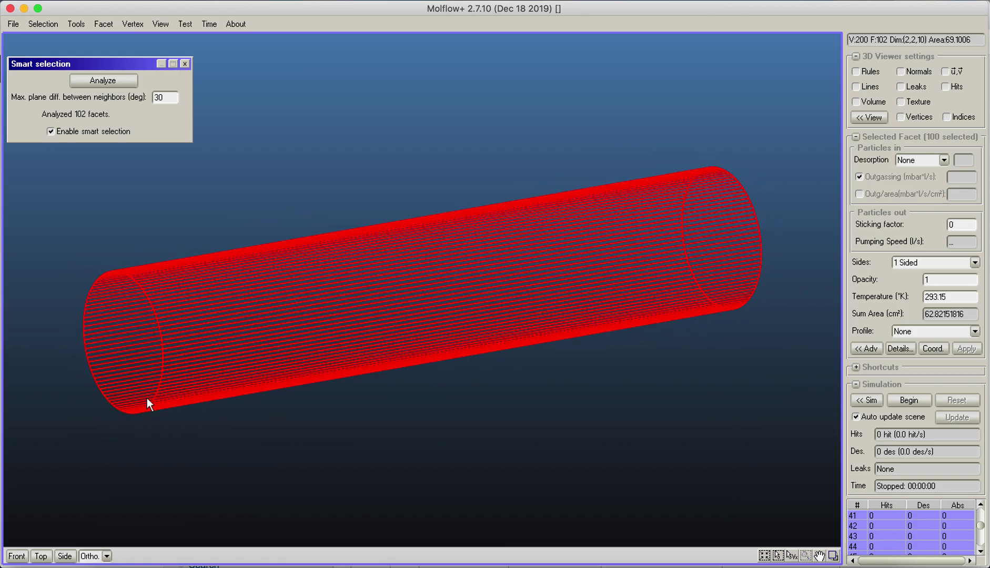
{"action": "right_click_drag", "start_coordinate": [277, 184], "coordinate": [321, 192]}
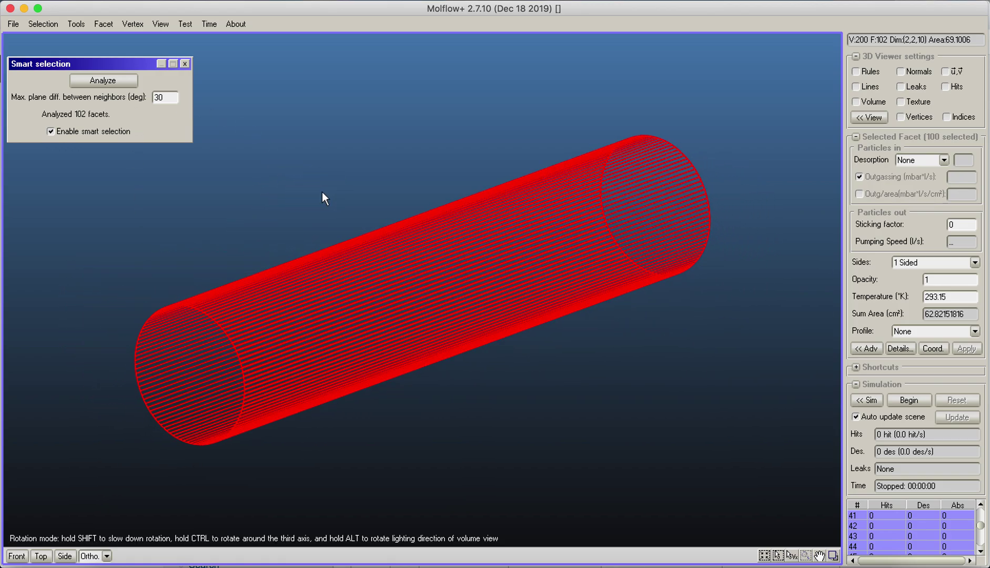
Set the smart-selection angle tolerance to 100° and test it by clicking the tube
{"action": "double_click", "coordinate": [168, 97]}
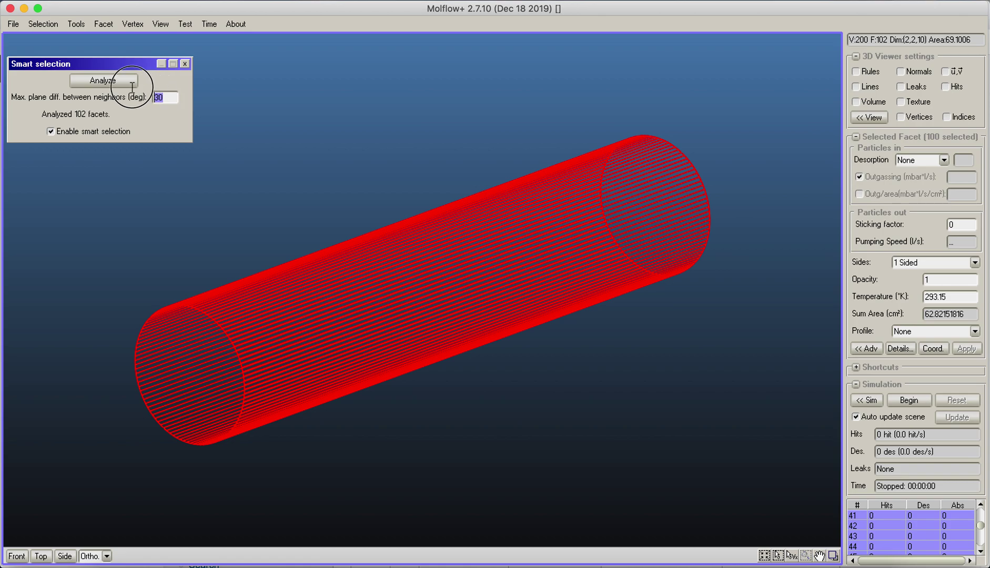
{"action": "left_click", "coordinate": [169, 95]}
{"action": "key", "text": "Return"}
{"action": "type", "text": "100"}
{"action": "left_click", "coordinate": [252, 198]}
{"action": "left_click", "coordinate": [382, 293]}
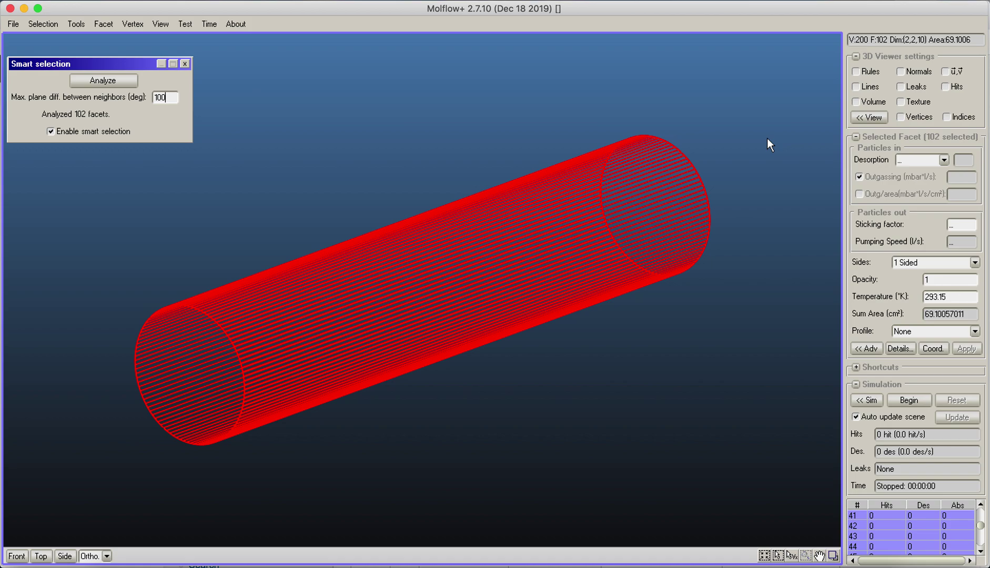
Retest smart selection on the wall with tolerances of 89° and then 4°
{"action": "double_click", "coordinate": [160, 97]}
{"action": "type", "text": "89"}
{"action": "left_click", "coordinate": [222, 300]}
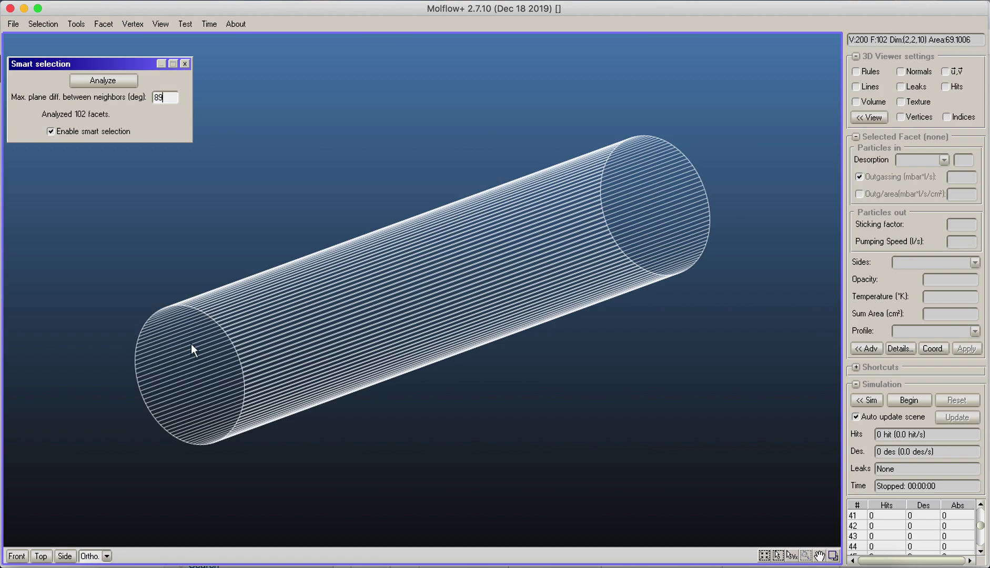
{"action": "left_click", "coordinate": [342, 297]}
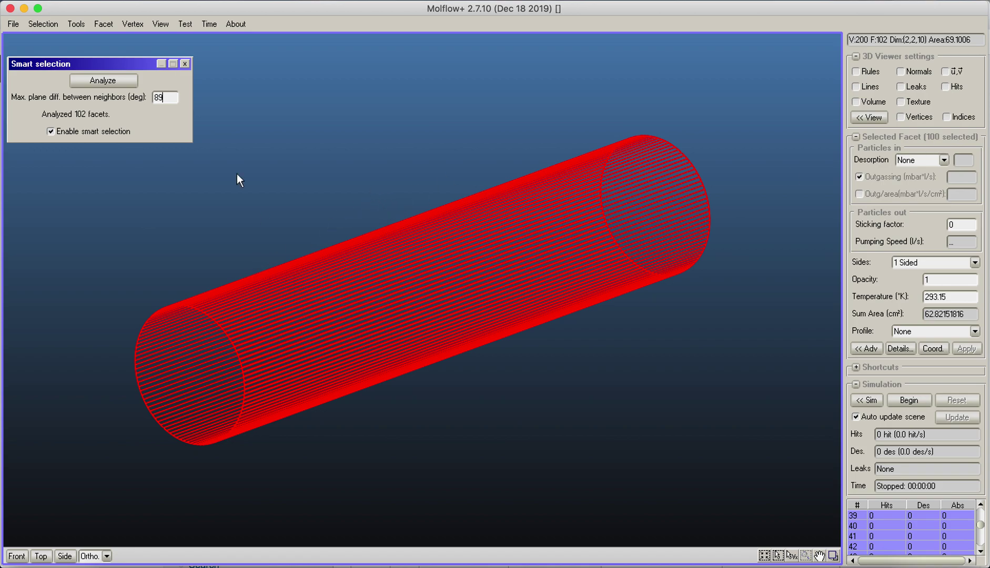
{"action": "double_click", "coordinate": [162, 99]}
{"action": "type", "text": "4"}
{"action": "left_click", "coordinate": [299, 274]}
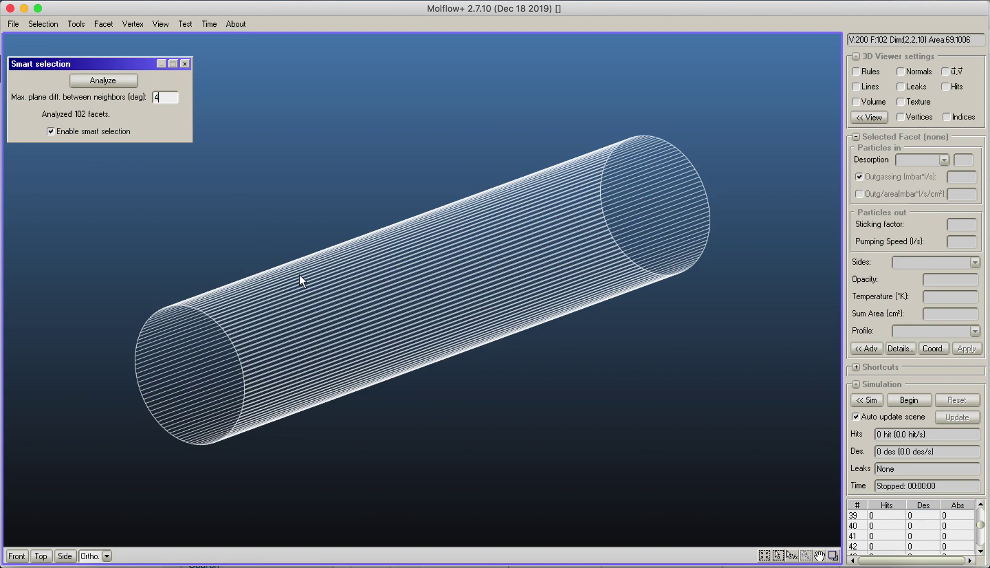
{"action": "left_click", "coordinate": [282, 243]}
Lower the tolerance to 3° and pick single wall strips, ending with strip #41
{"action": "double_click", "coordinate": [162, 99]}
{"action": "type", "text": "3"}
{"action": "left_click", "coordinate": [315, 270]}
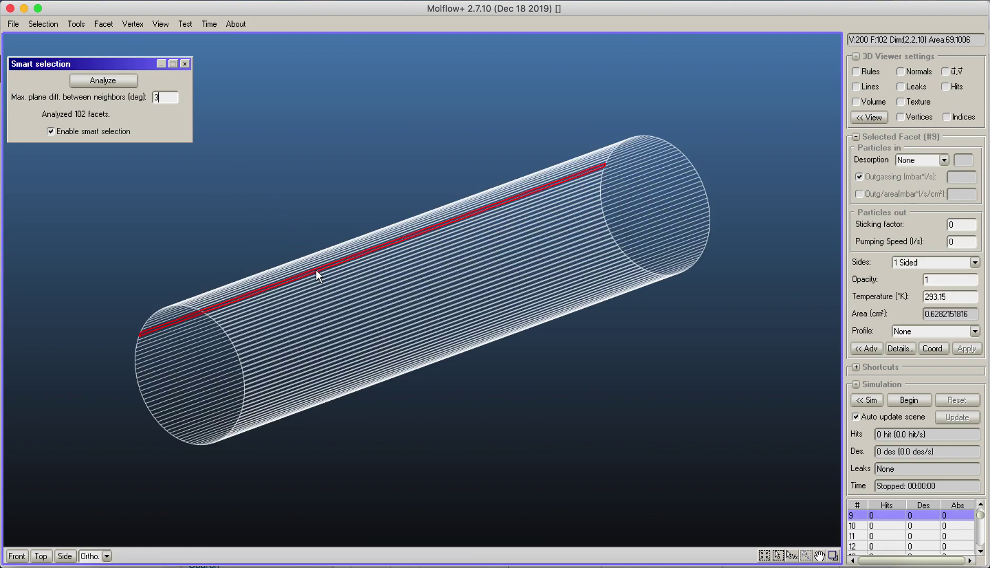
{"action": "left_click", "coordinate": [371, 298]}
{"action": "left_click", "coordinate": [383, 322]}
{"action": "left_click", "coordinate": [374, 304]}
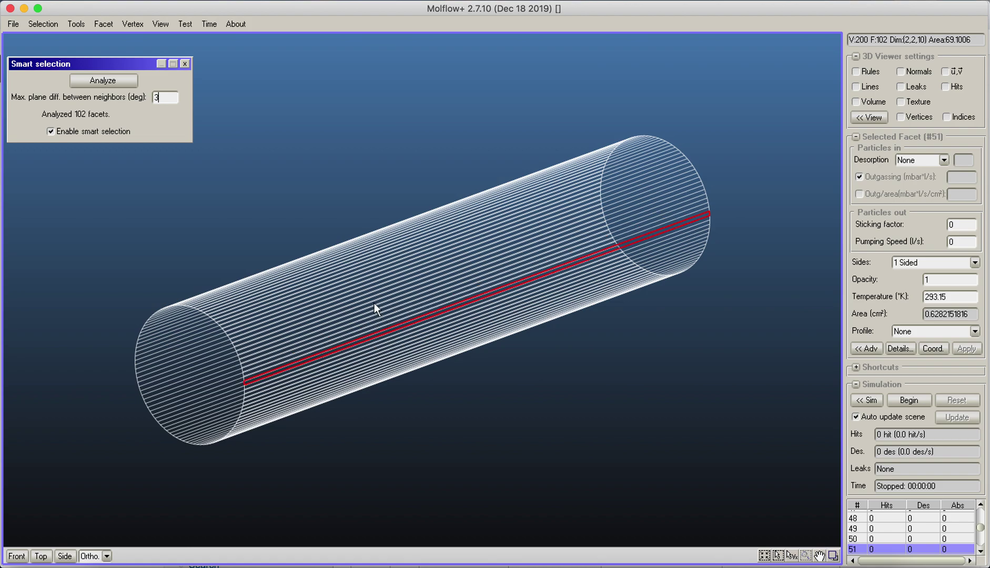
{"action": "left_click", "coordinate": [316, 288]}
{"action": "left_click", "coordinate": [314, 314]}
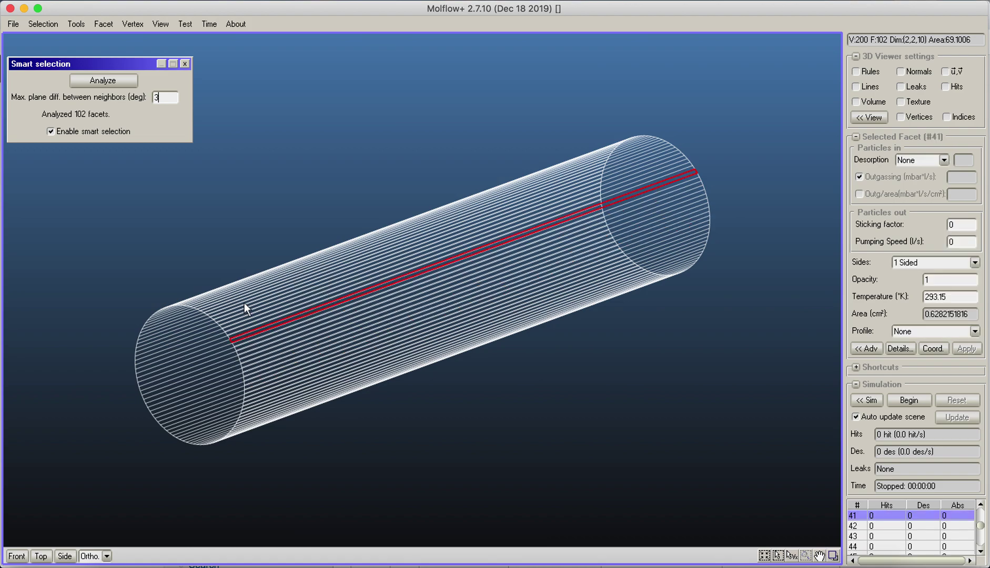